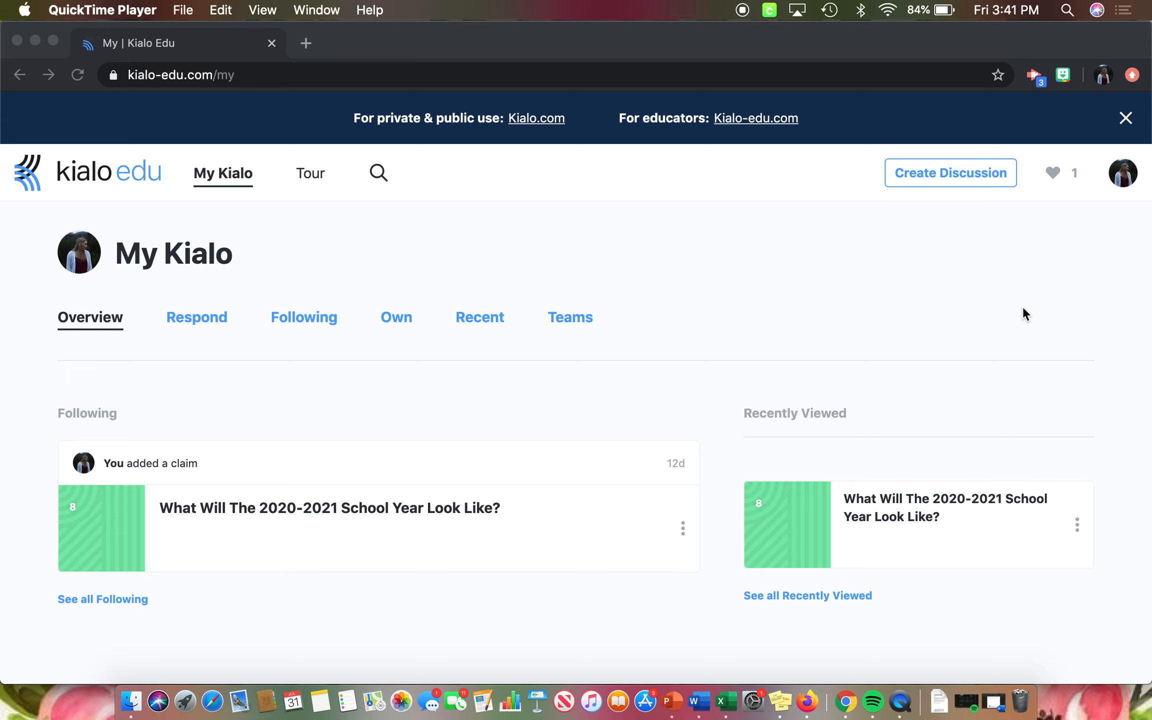
- Start creating a new discussion with Private visibility and continue to the discussion type selection
left_click(894, 245)
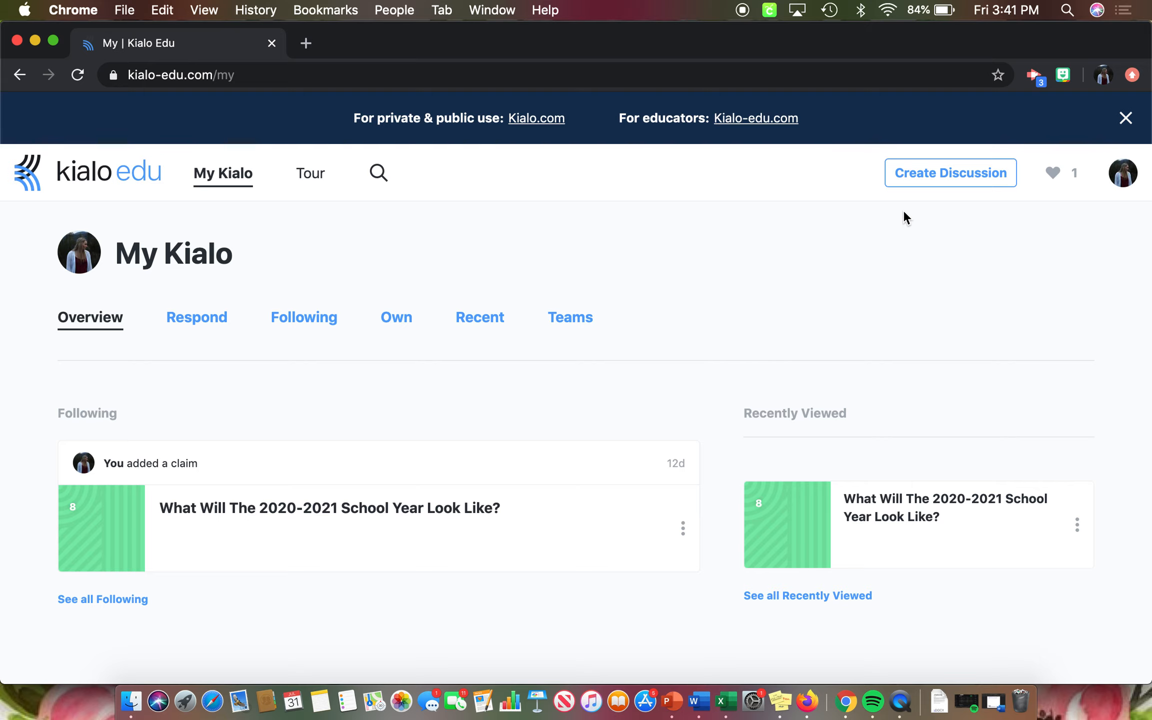
left_click(926, 183)
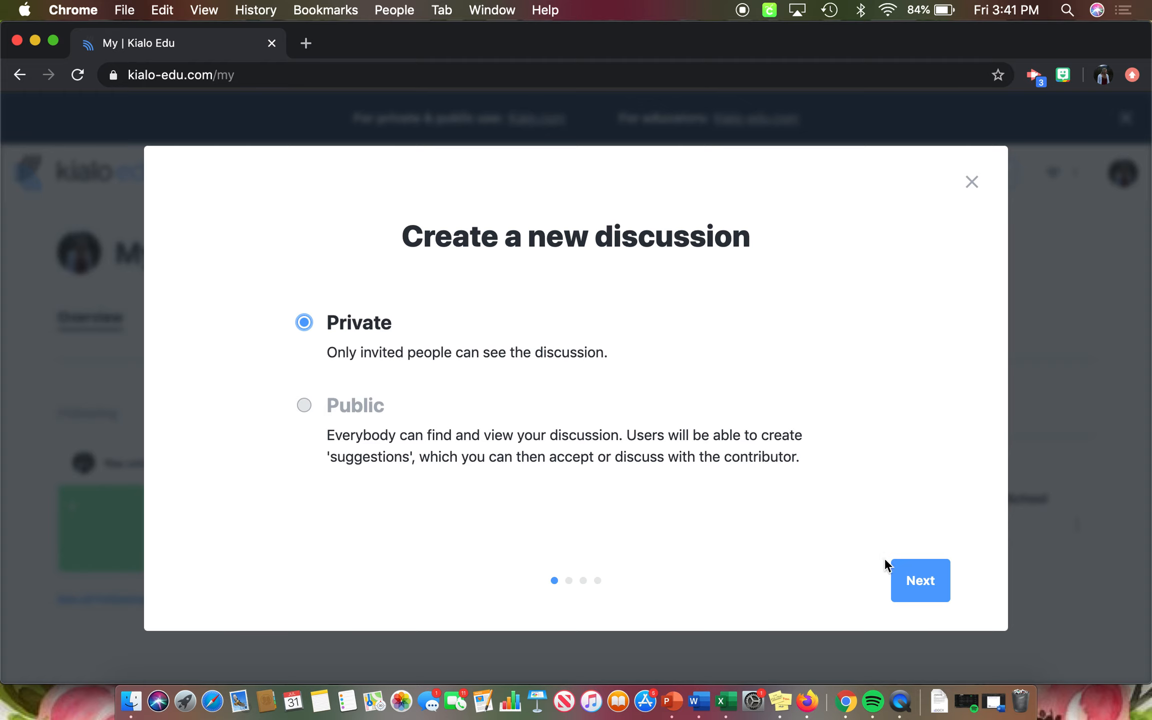
left_click(915, 580)
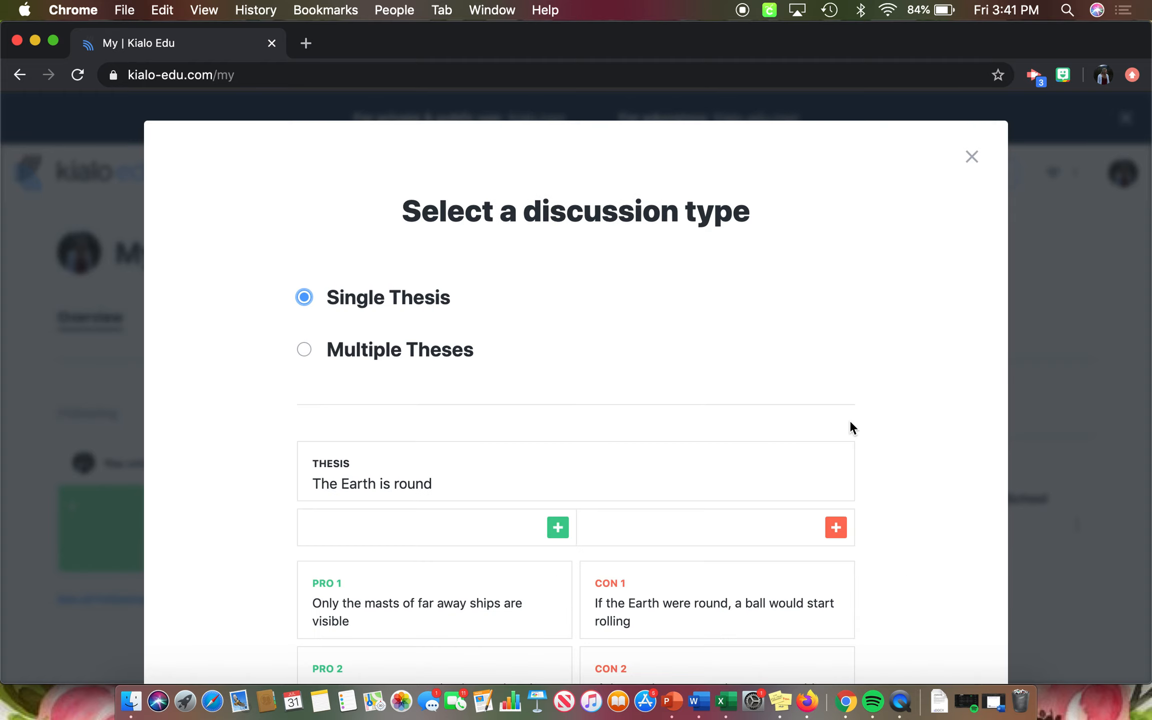
- Choose Multiple Theses as the discussion type and continue to the discussion details
scroll(882, 424, "down", 2)
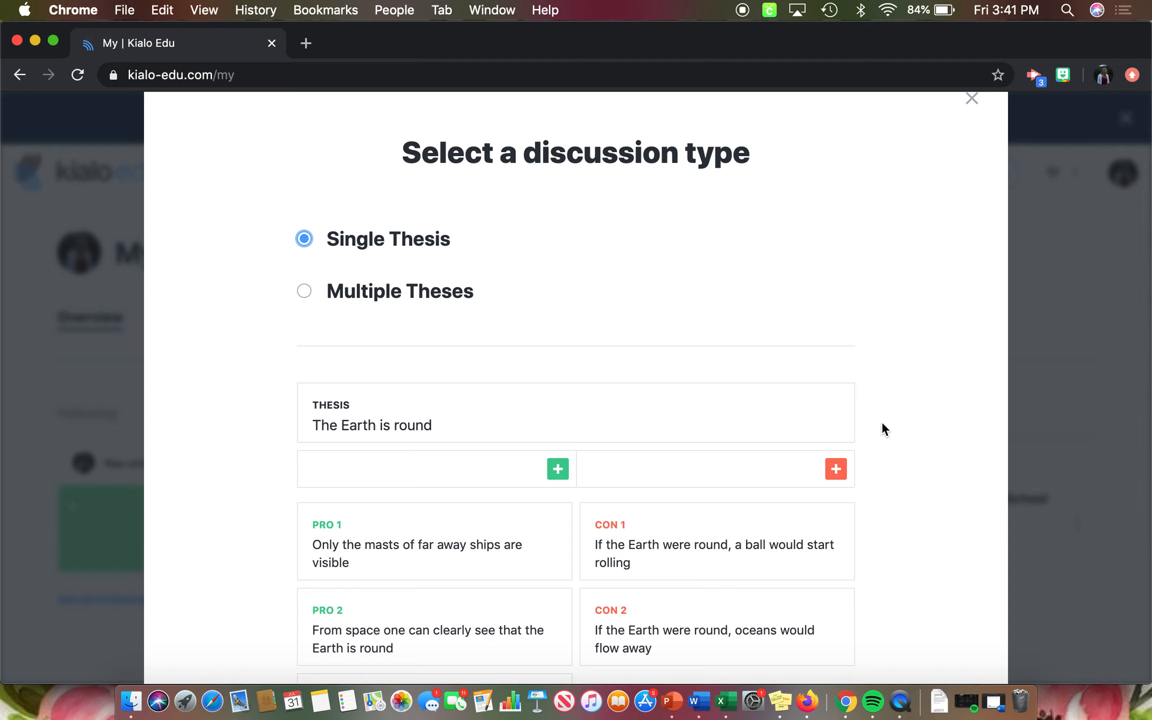
scroll(882, 424, "down", 2)
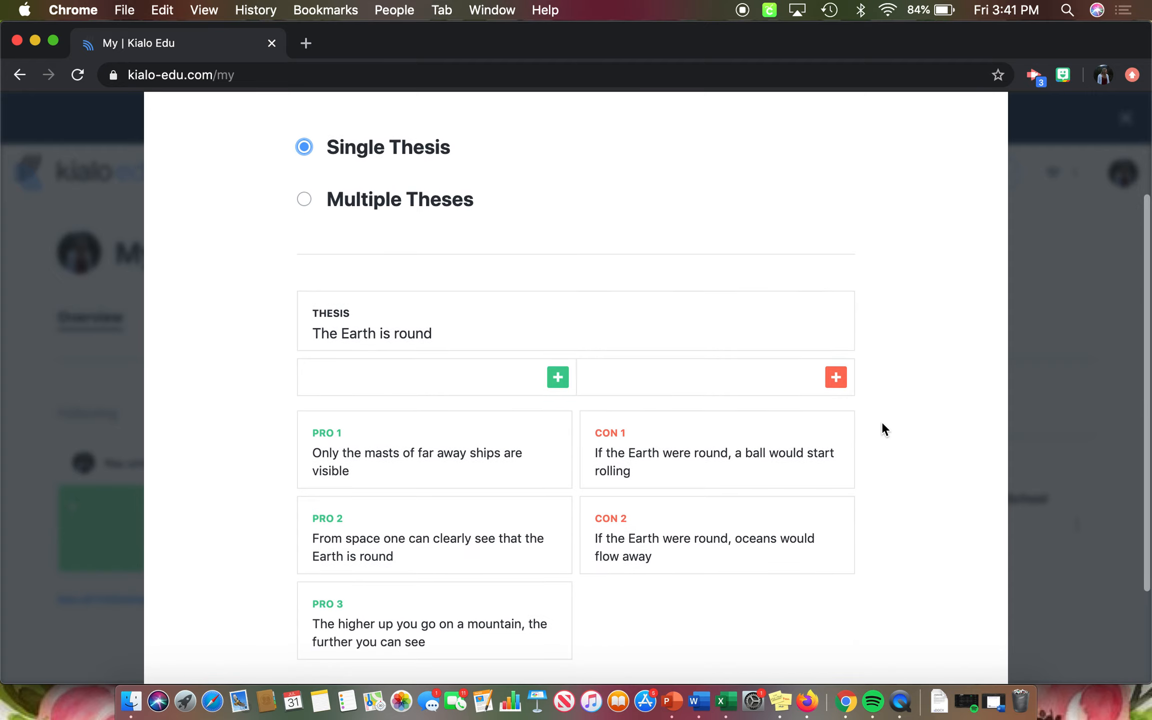
scroll(883, 424, "up", 3)
left_click(303, 324)
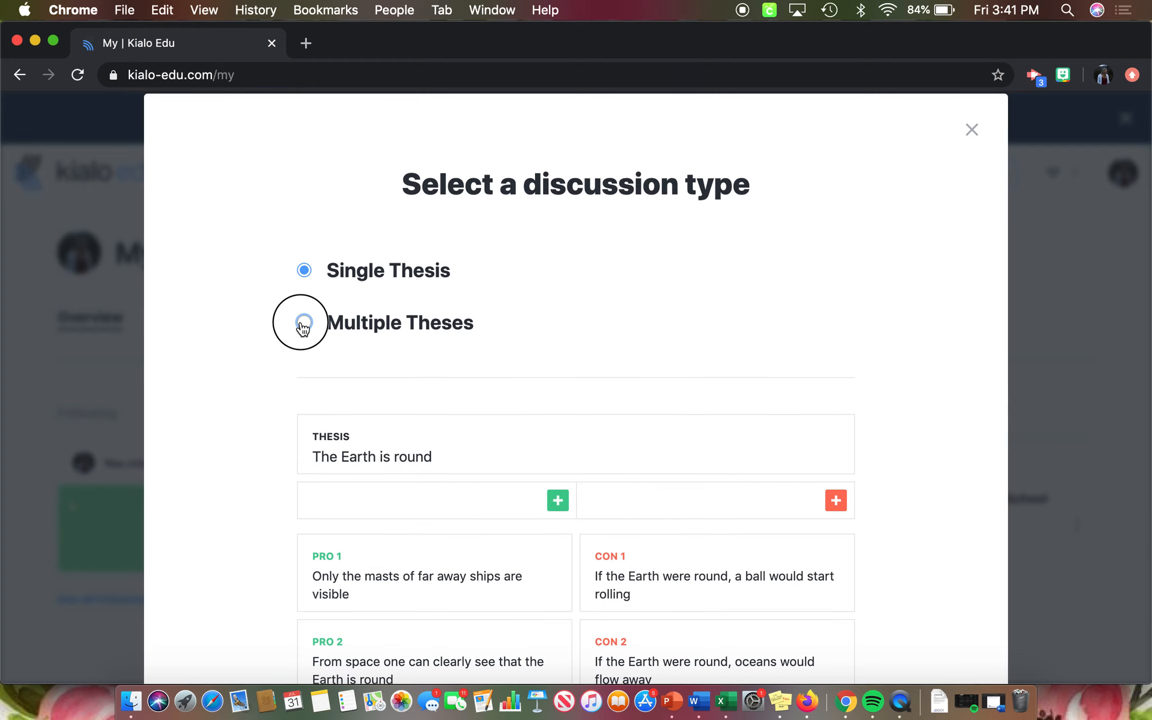
scroll(641, 497, "down", 2)
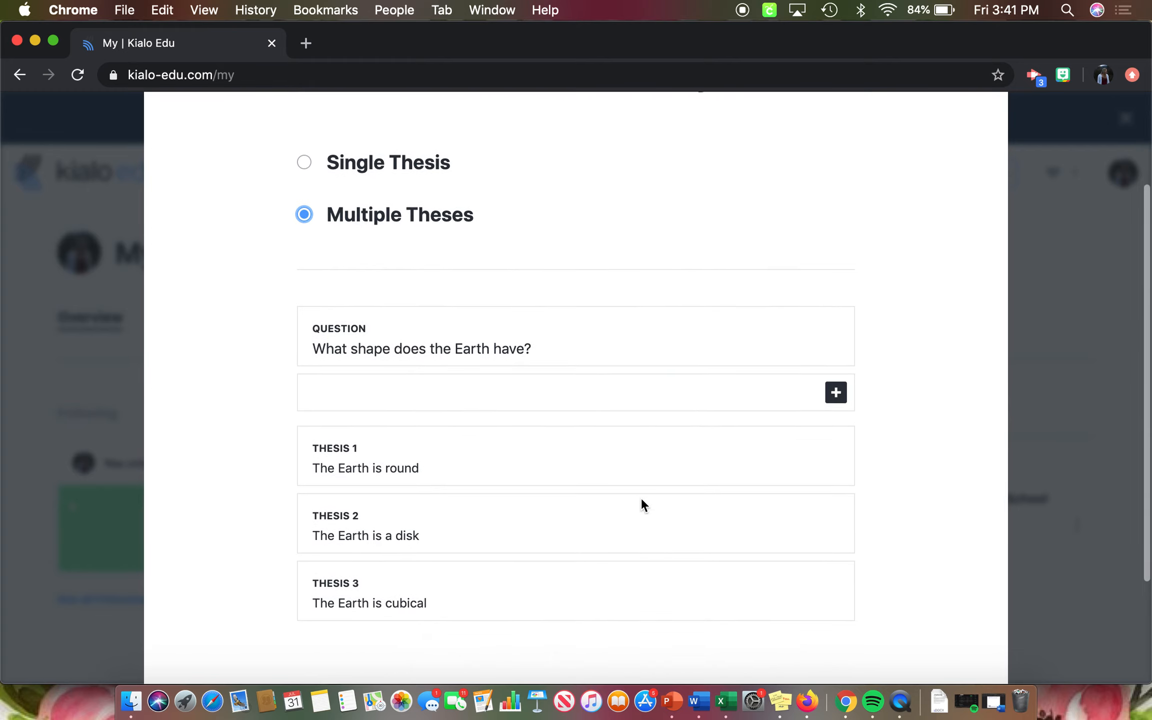
scroll(641, 497, "down", 2)
scroll(821, 621, "down", 1)
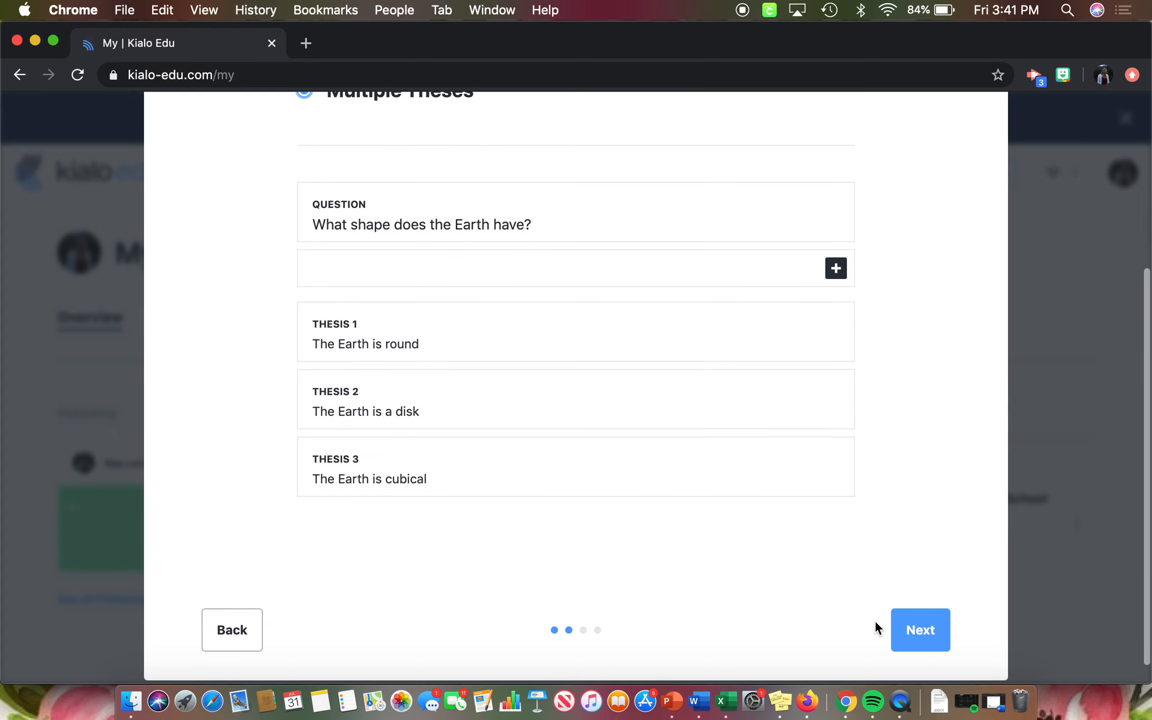
left_click(926, 622)
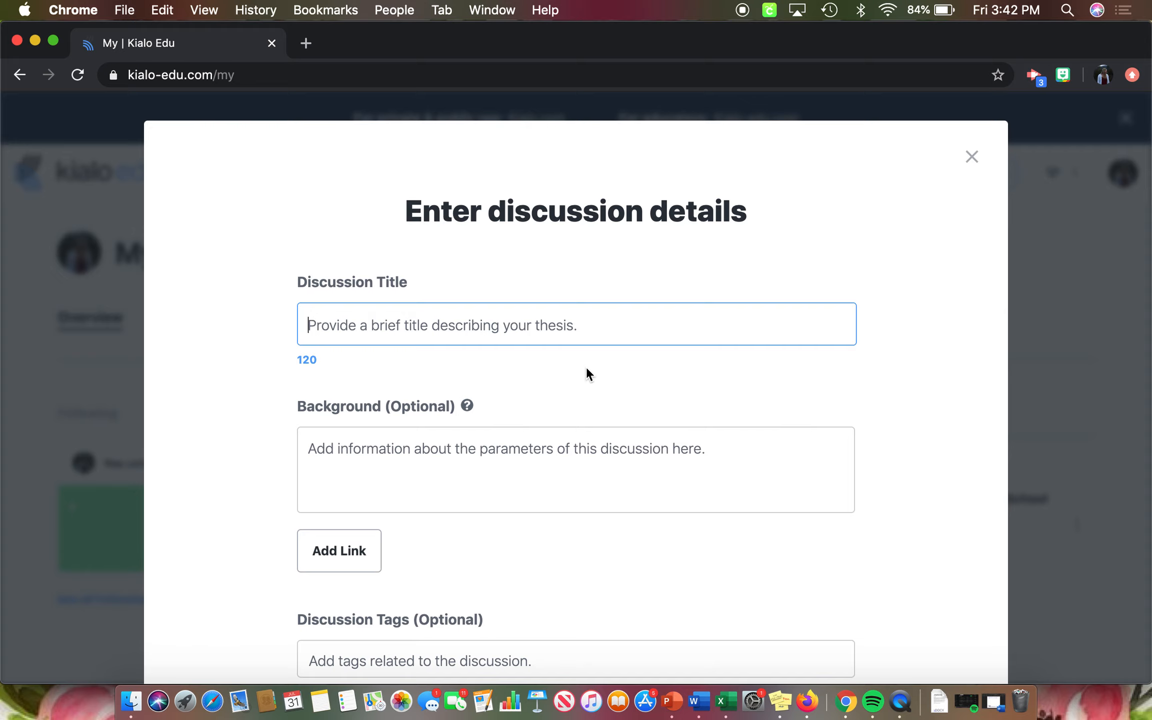
- Enter "Are We Ready For Driverless Cars?" as the discussion title
scroll(586, 374, "down", 1)
scroll(586, 374, "down", 3)
scroll(552, 337, "up", 3)
type("Are We Re")
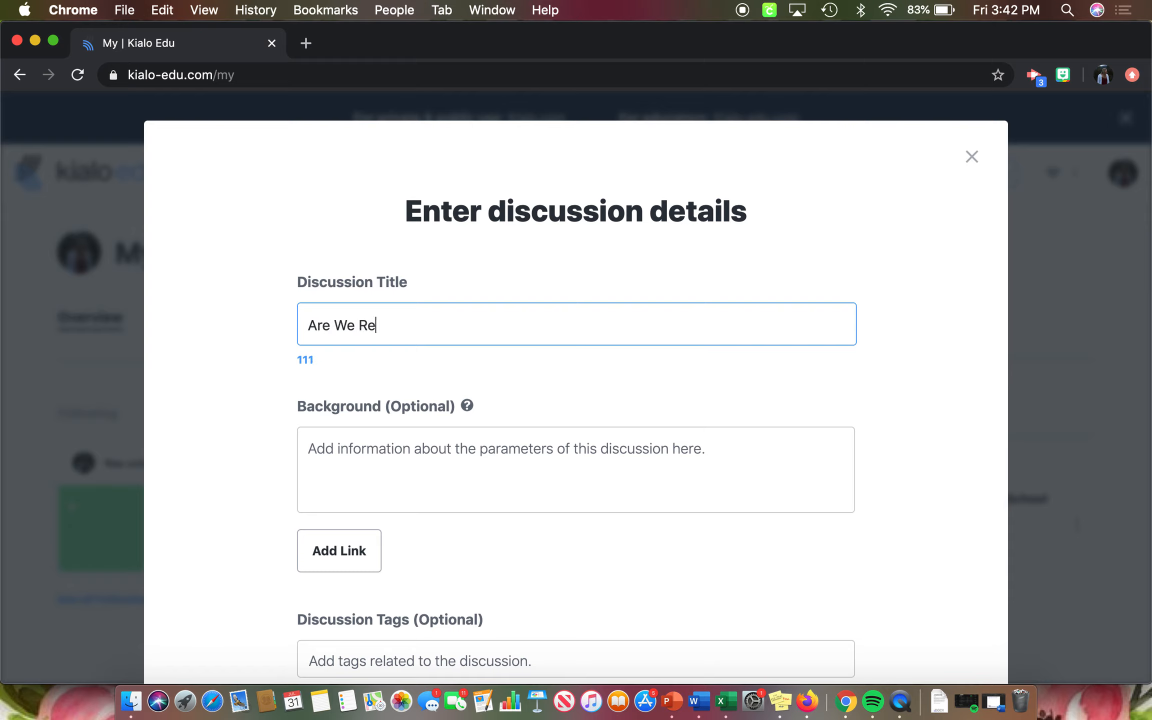
type("ady For Drivrless")
key("BackSpace")
key("BackSpace")
key("BackSpace")
key("BackSpace")
key("BackSpace")
key("BackSpace")
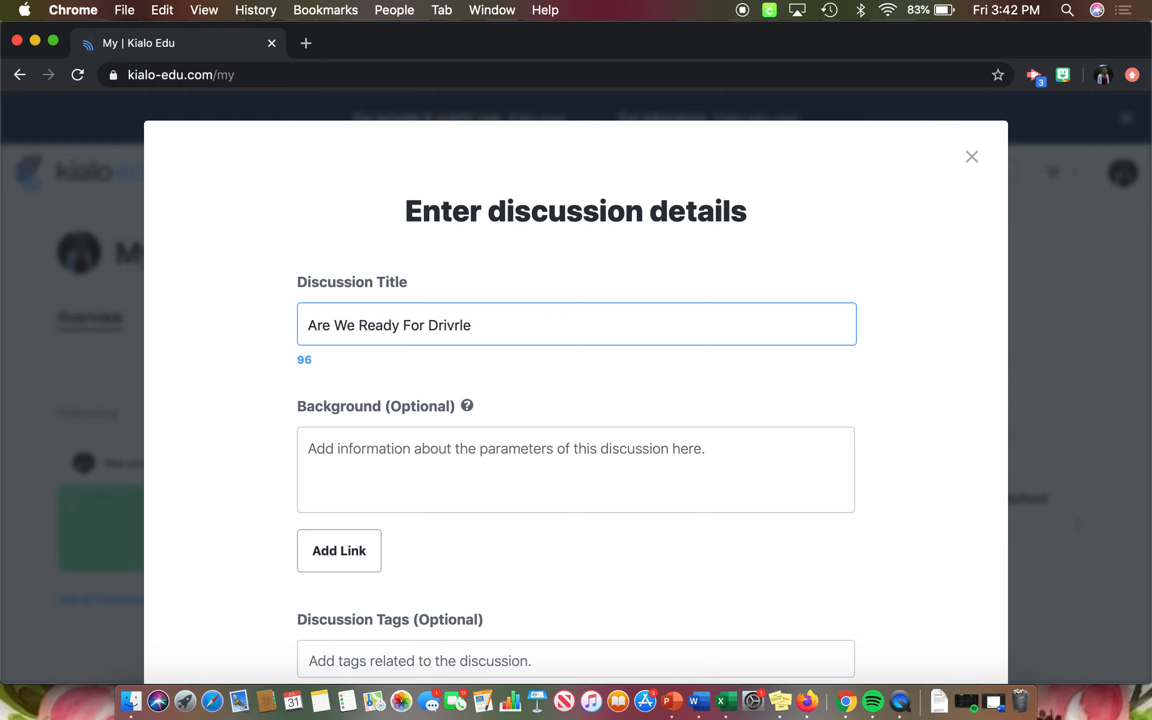
type("erless Cars?")
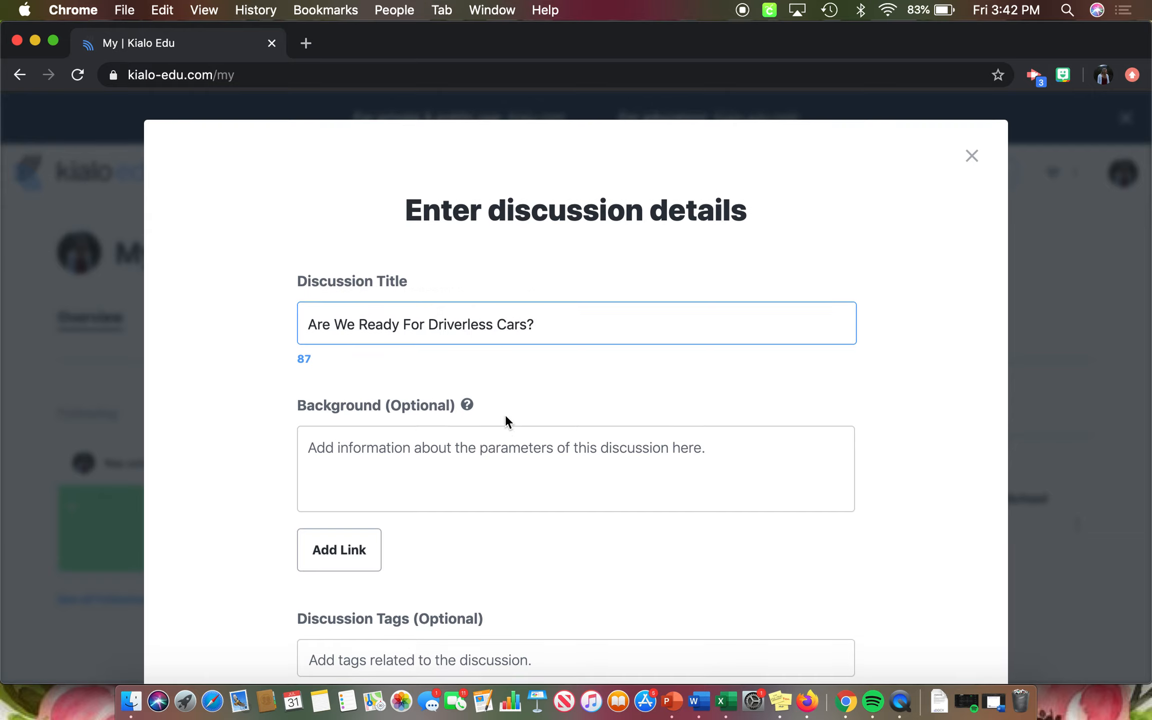
- Leave the optional background and tags empty, keep English as the discussion language, and continue to the image upload
scroll(505, 415, "down", 3)
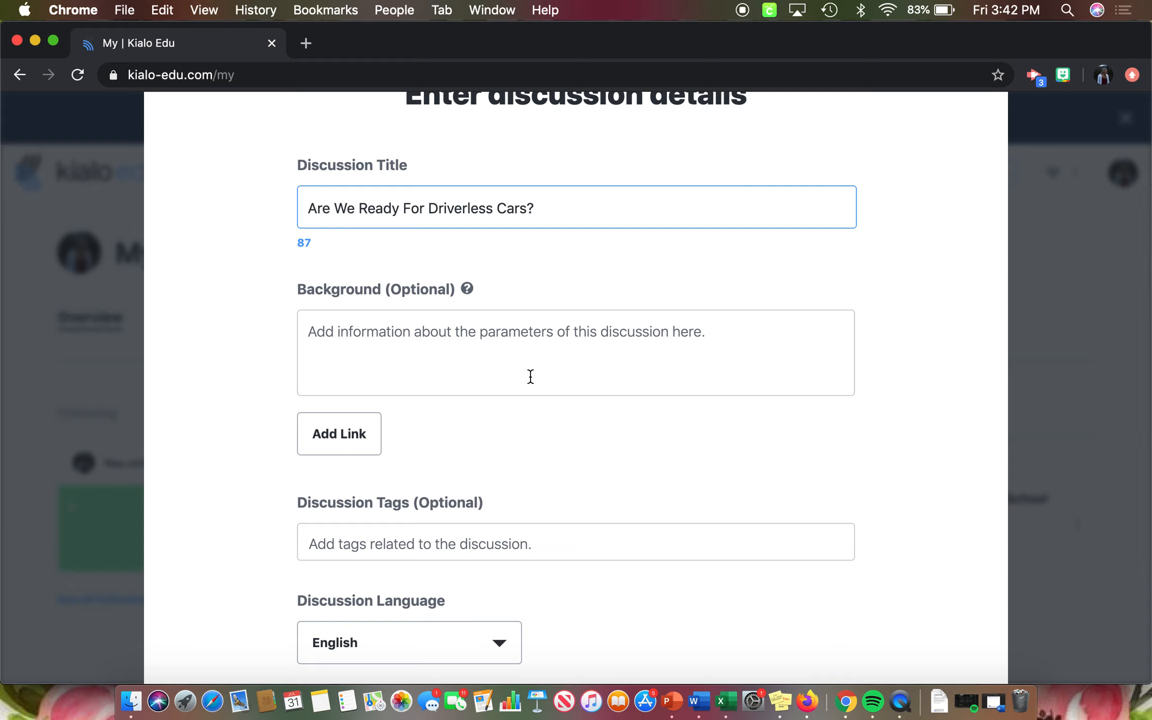
mouse_move(530, 377)
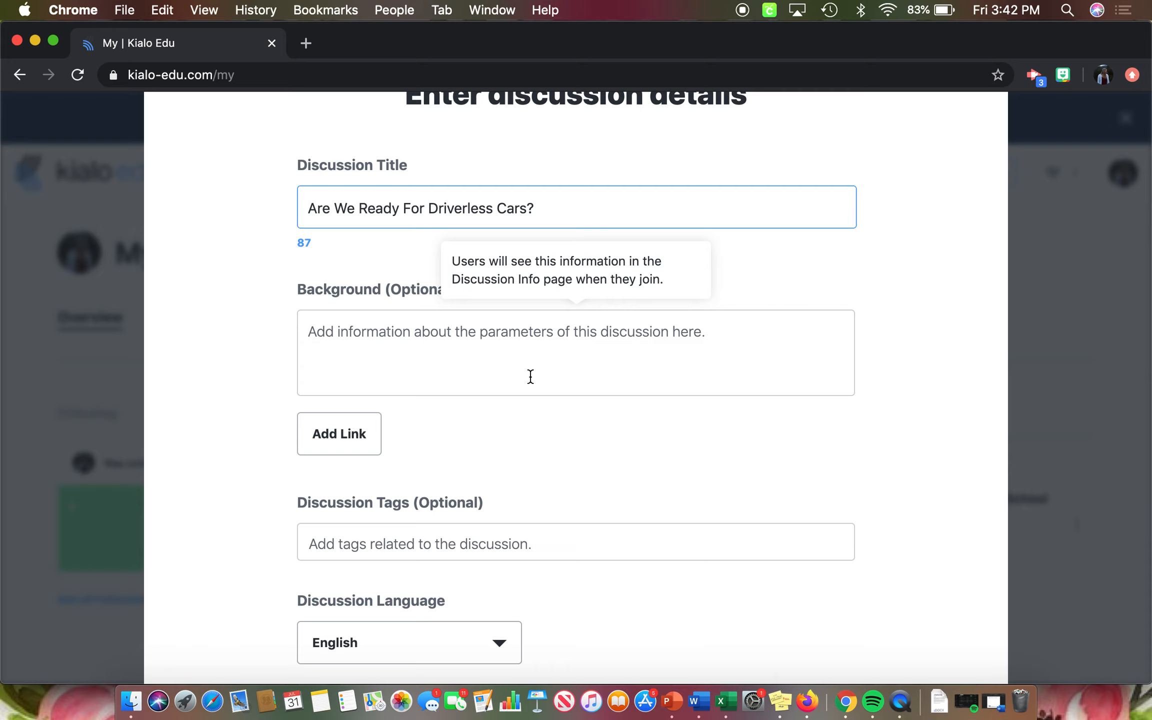
scroll(537, 411, "down", 2)
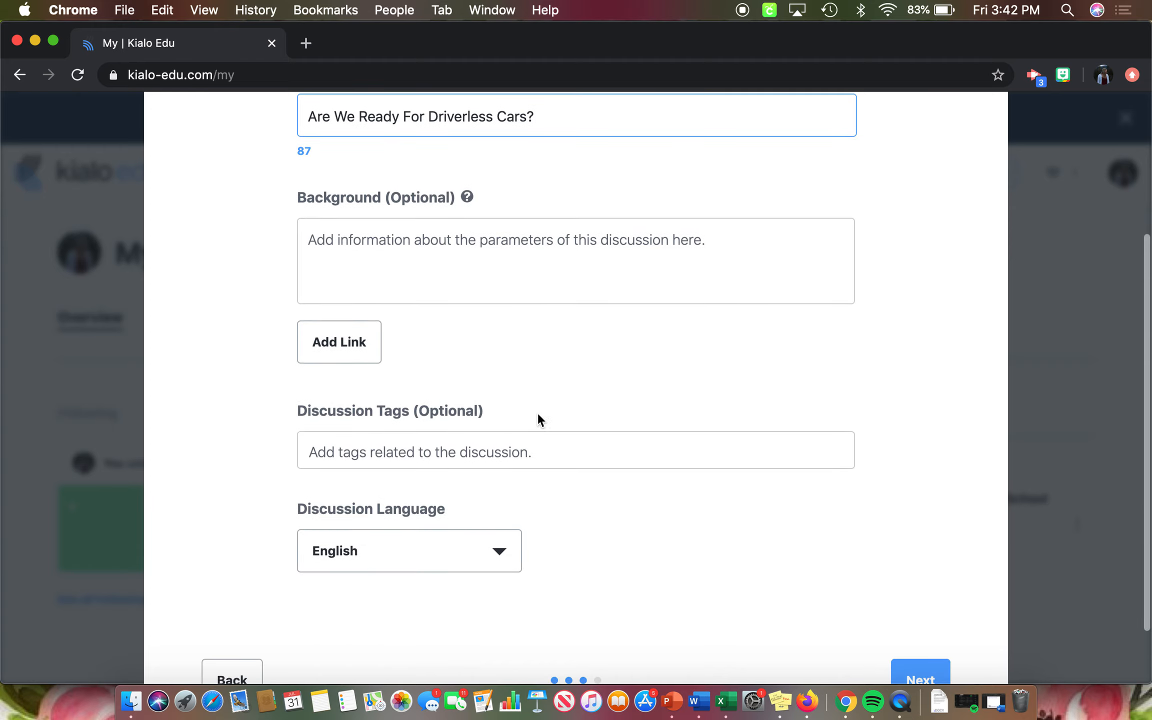
scroll(574, 408, "down", 1)
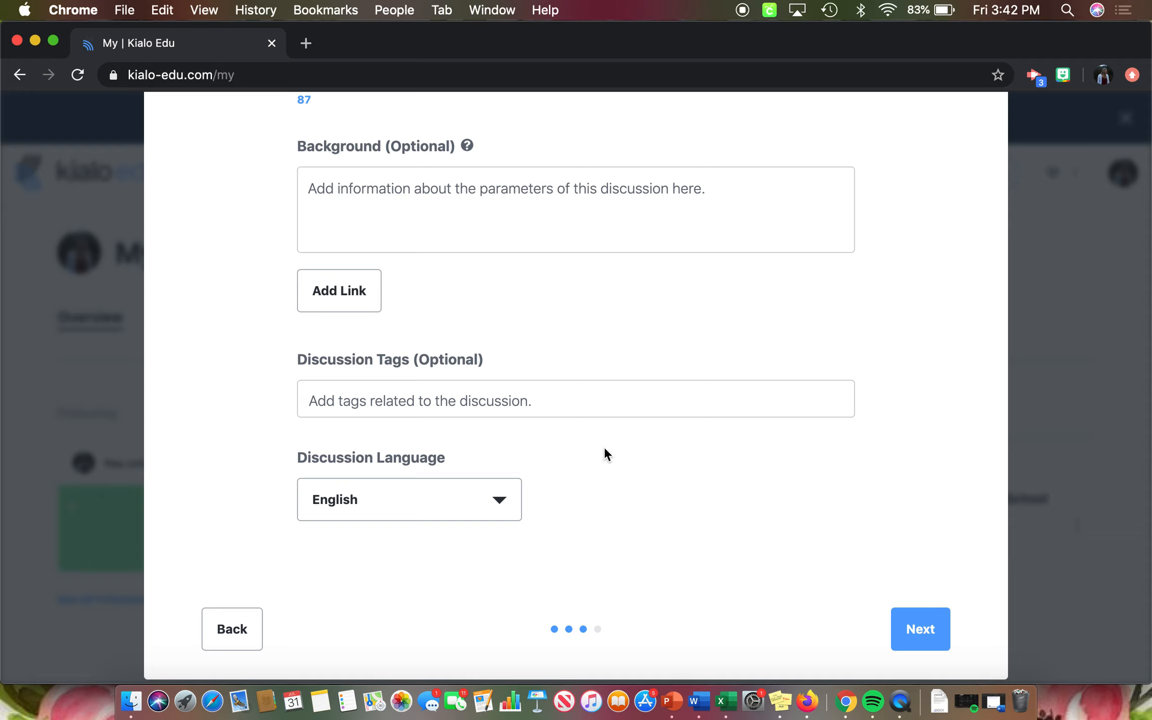
scroll(702, 492, "down", 2)
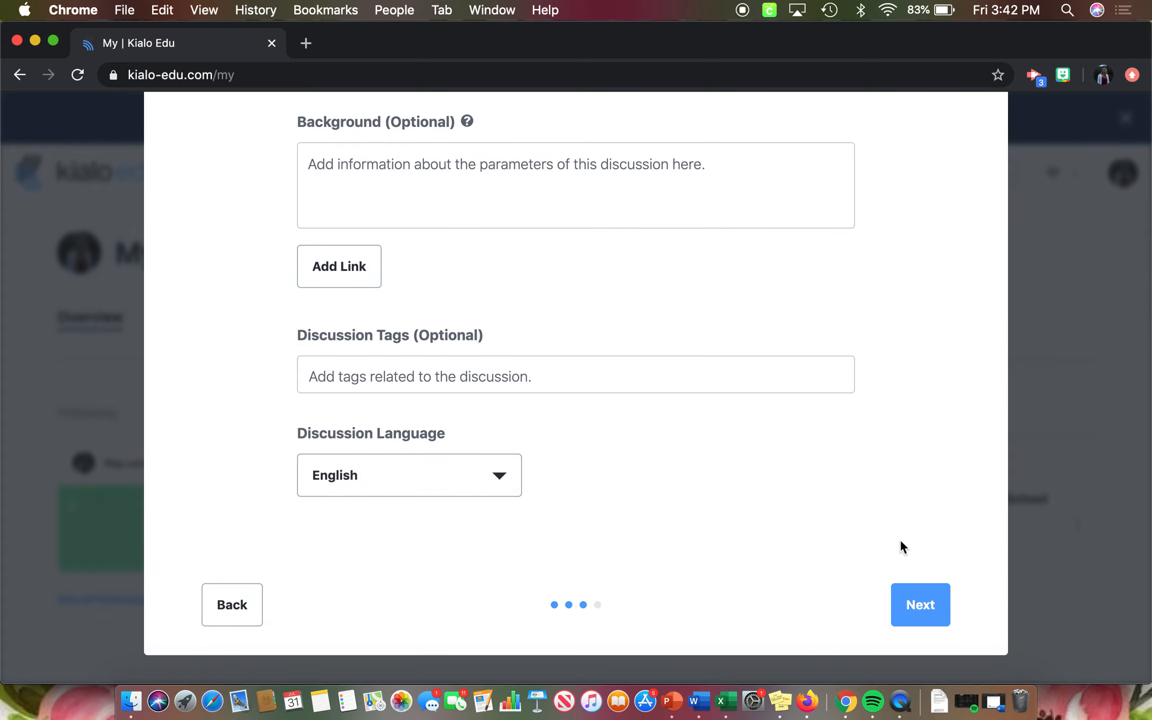
left_click(908, 604)
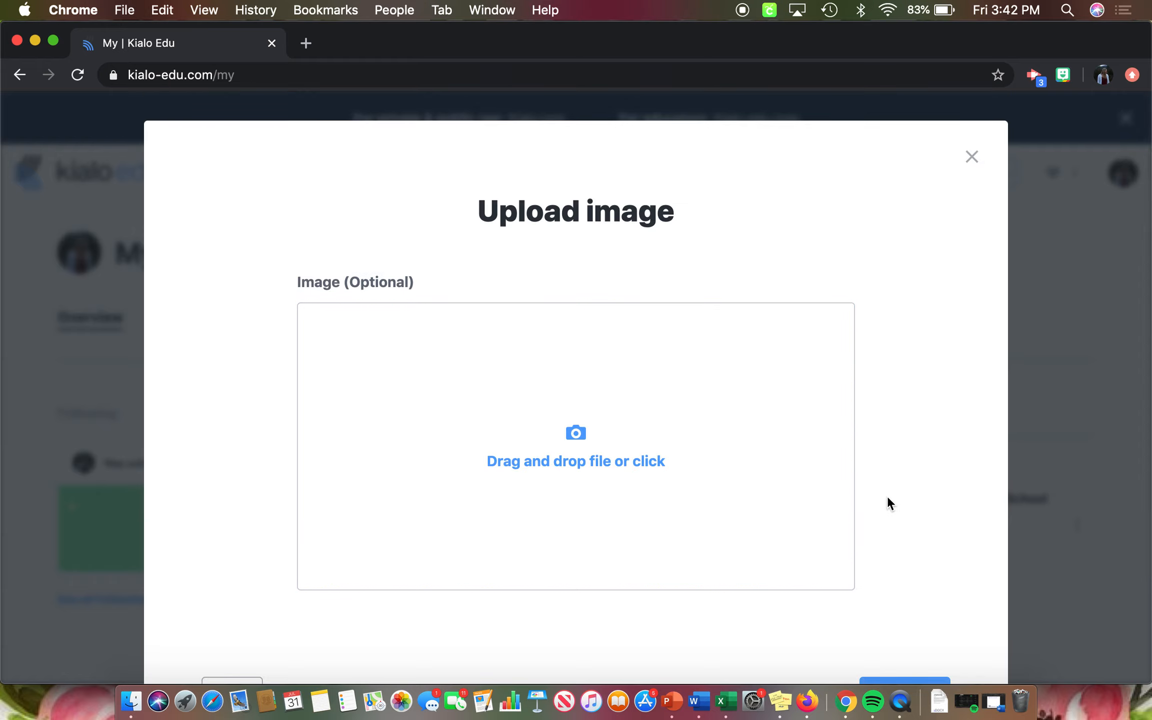
- Complete the discussion without uploading an image and decline inviting friends for now
scroll(889, 503, "down", 1)
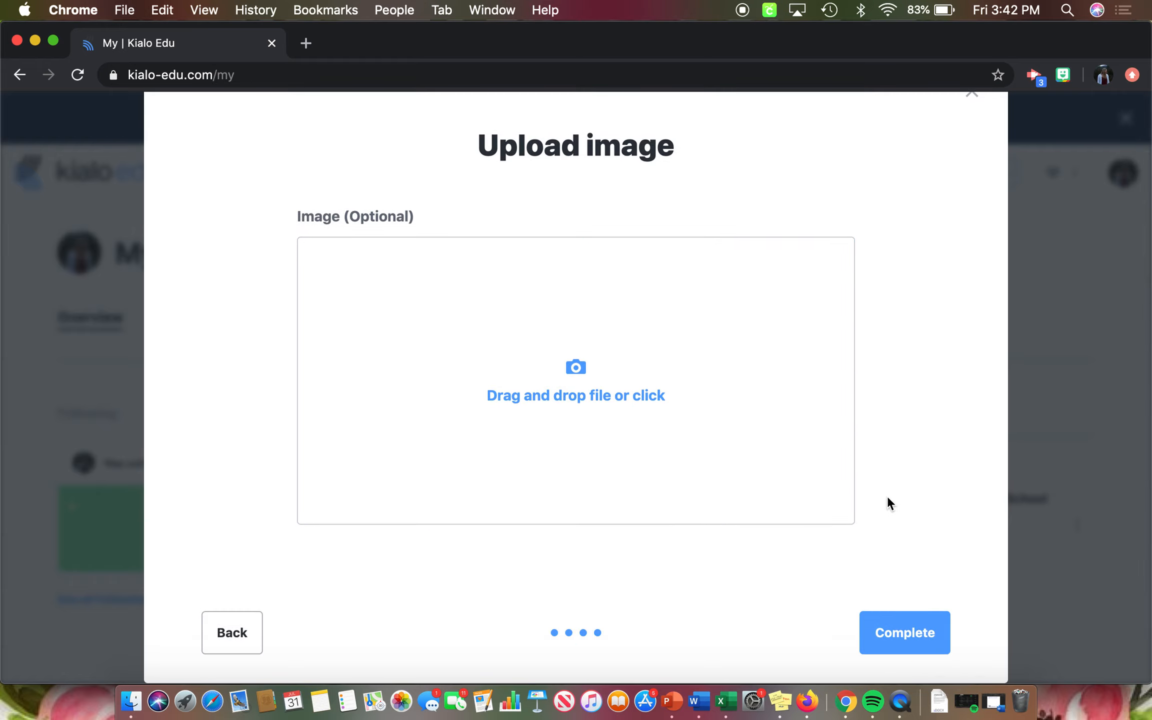
left_click(881, 620)
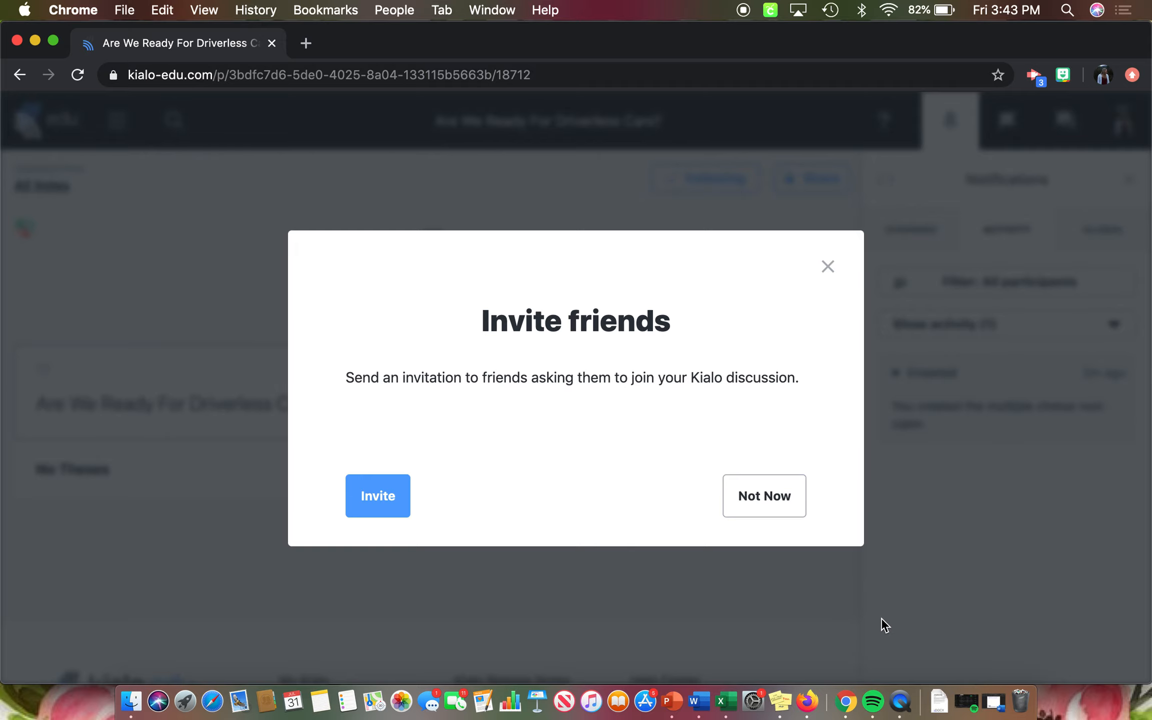
left_click(760, 492)
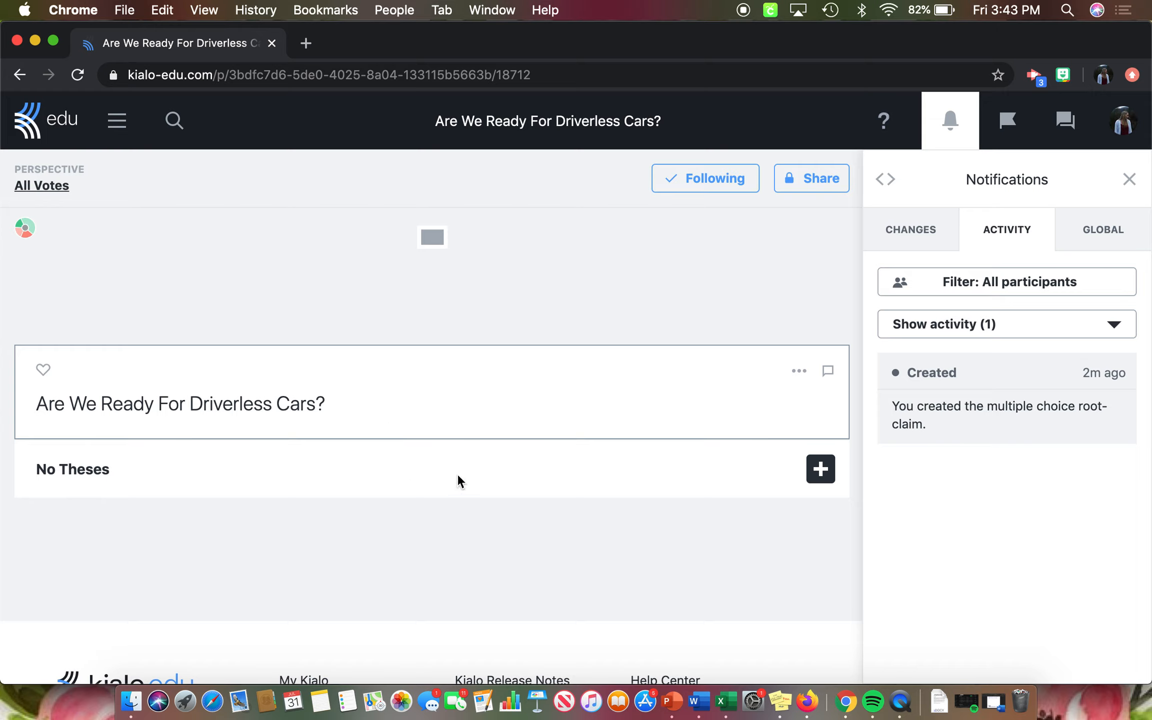
- Add and save the thesis "Yes, we are ready for driverless cars." under the discussion question
left_click(819, 470)
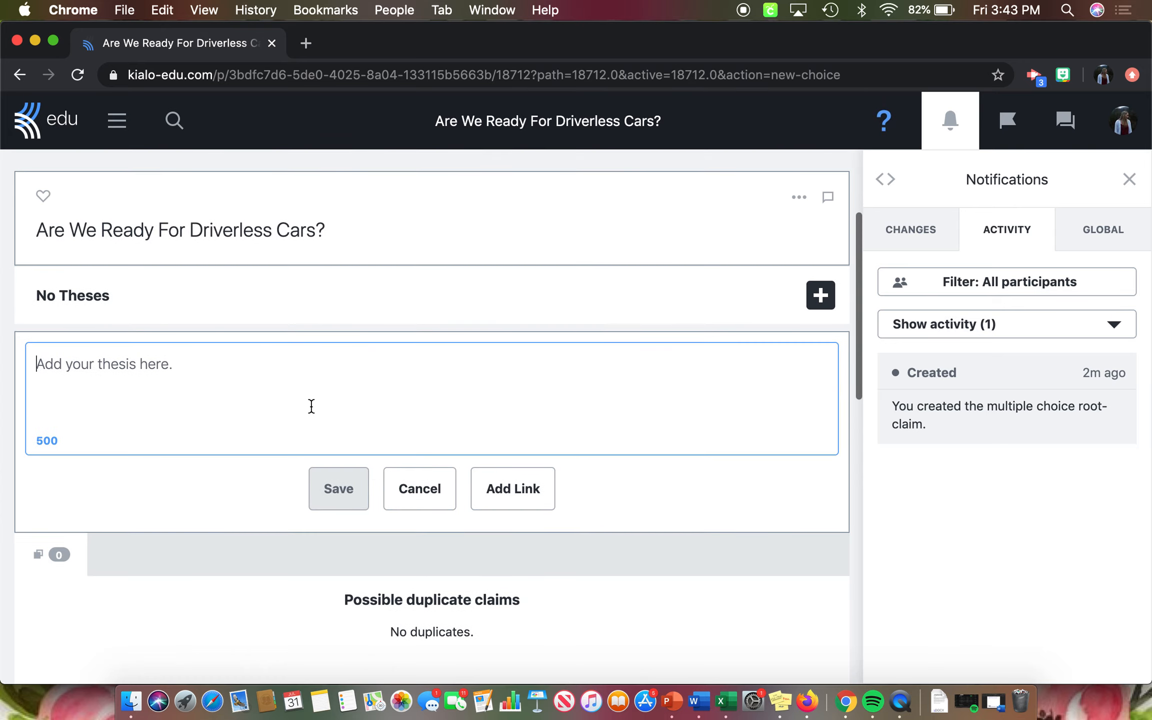
type("Yes we")
key("BackSpace")
key("BackSpace")
key("BackSpace")
type(", we are ready for driverless cars.")
left_click(333, 489)
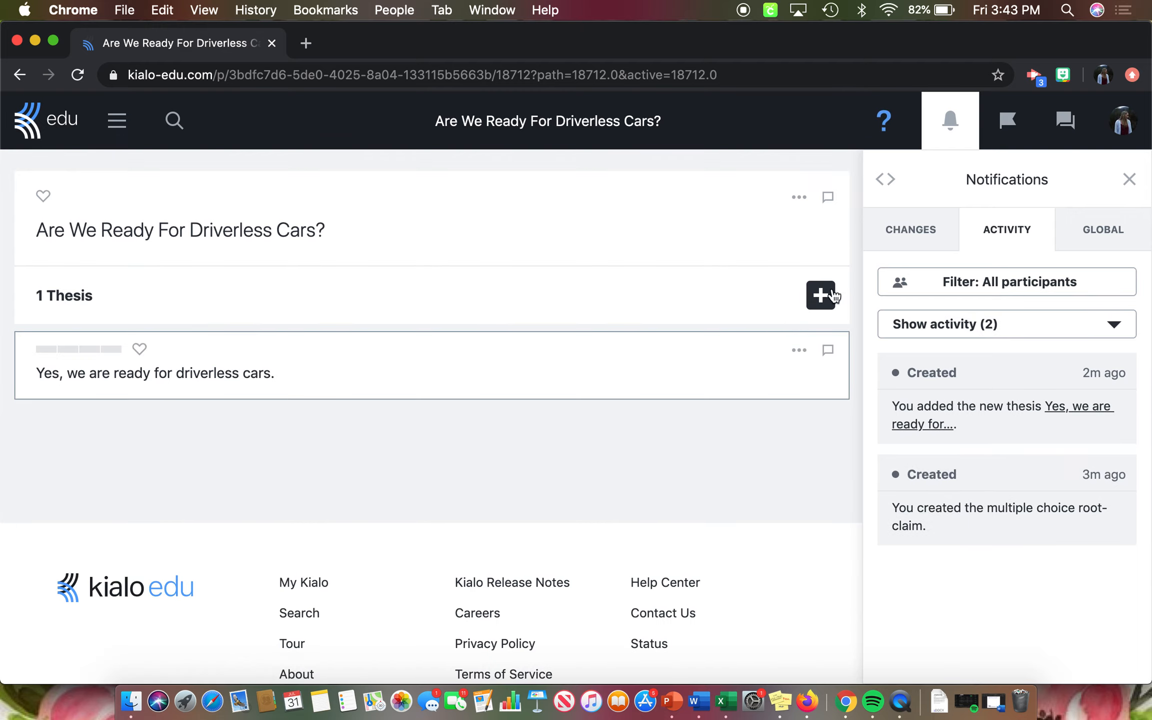
- Add and save a second thesis reading "No, we are not ready for driverless cars."
left_click(821, 299)
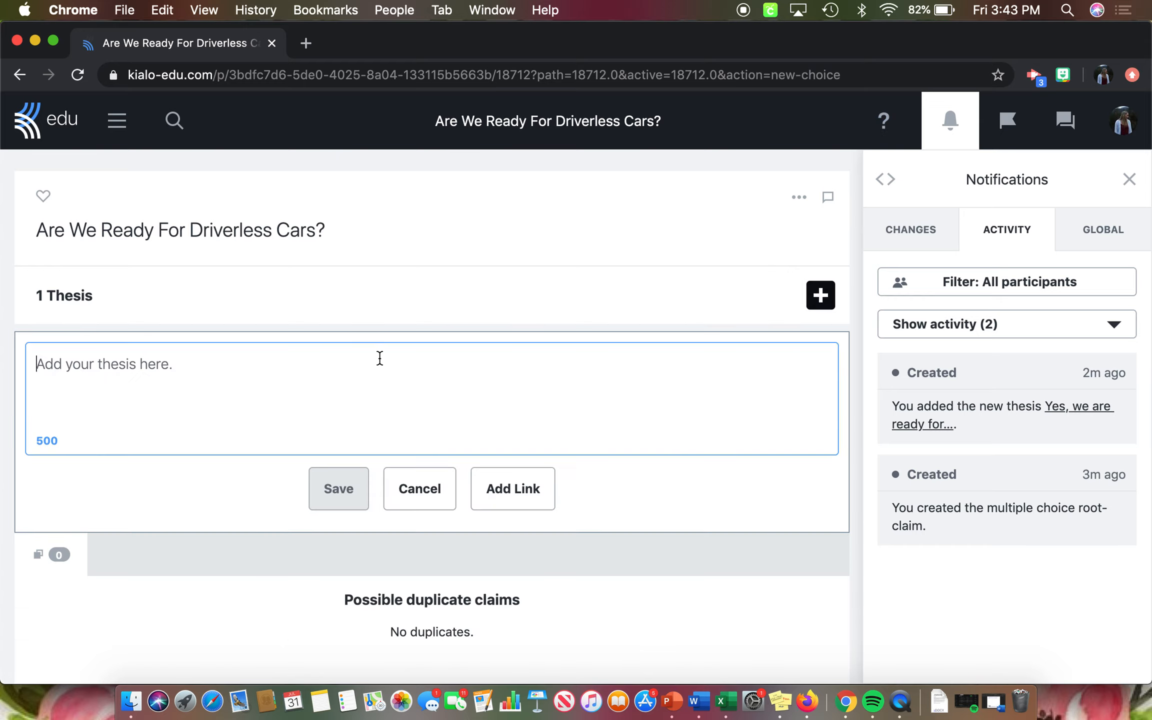
type("No, ")
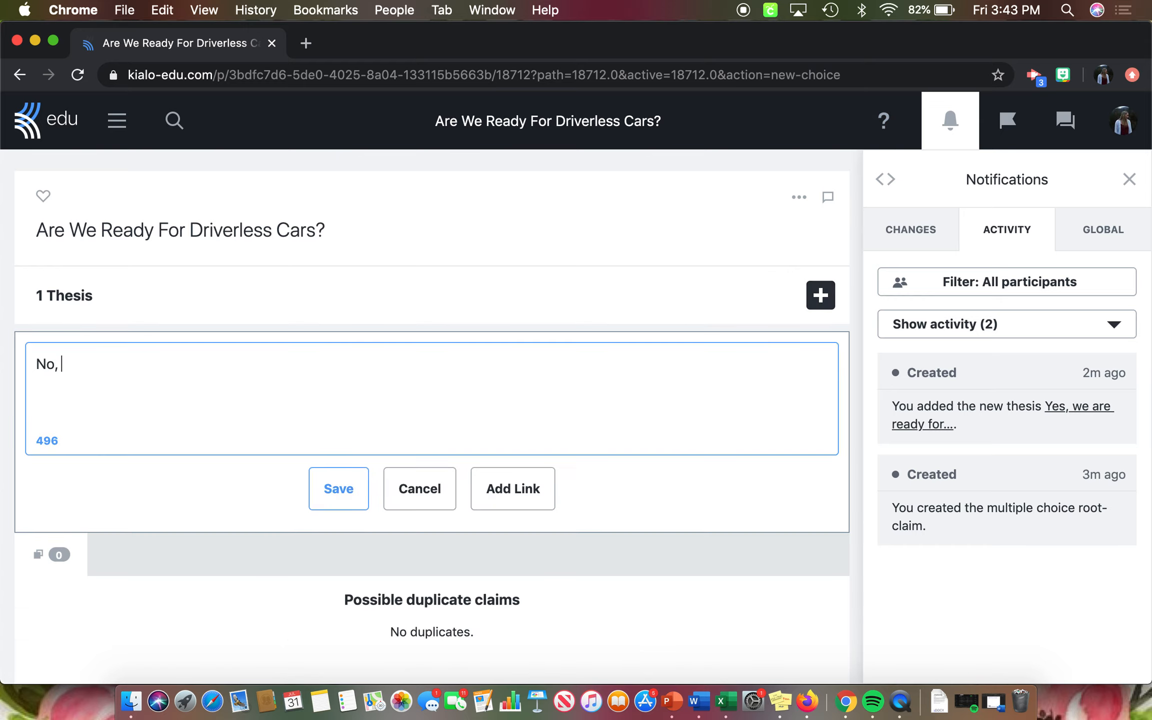
type("we ar enot")
key("BackSpace")
key("BackSpace")
key("BackSpace")
key("BackSpace")
key("BackSpace")
key("BackSpace")
type("re not ready for ")
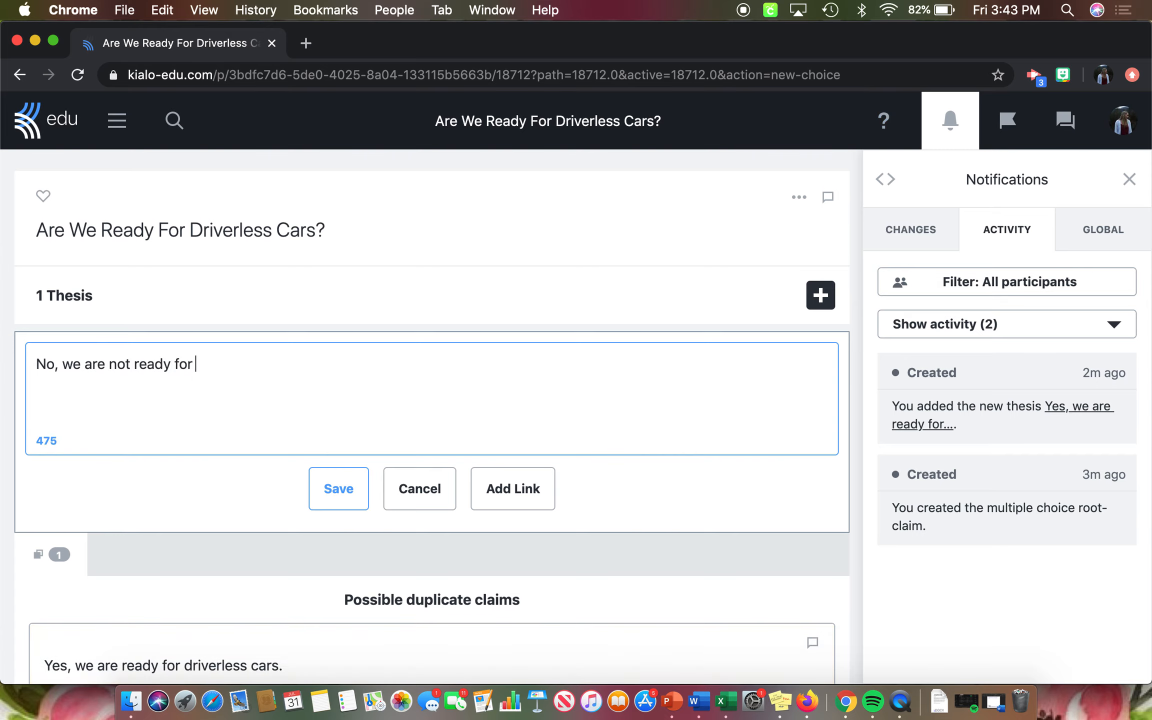
type("driverless cars")
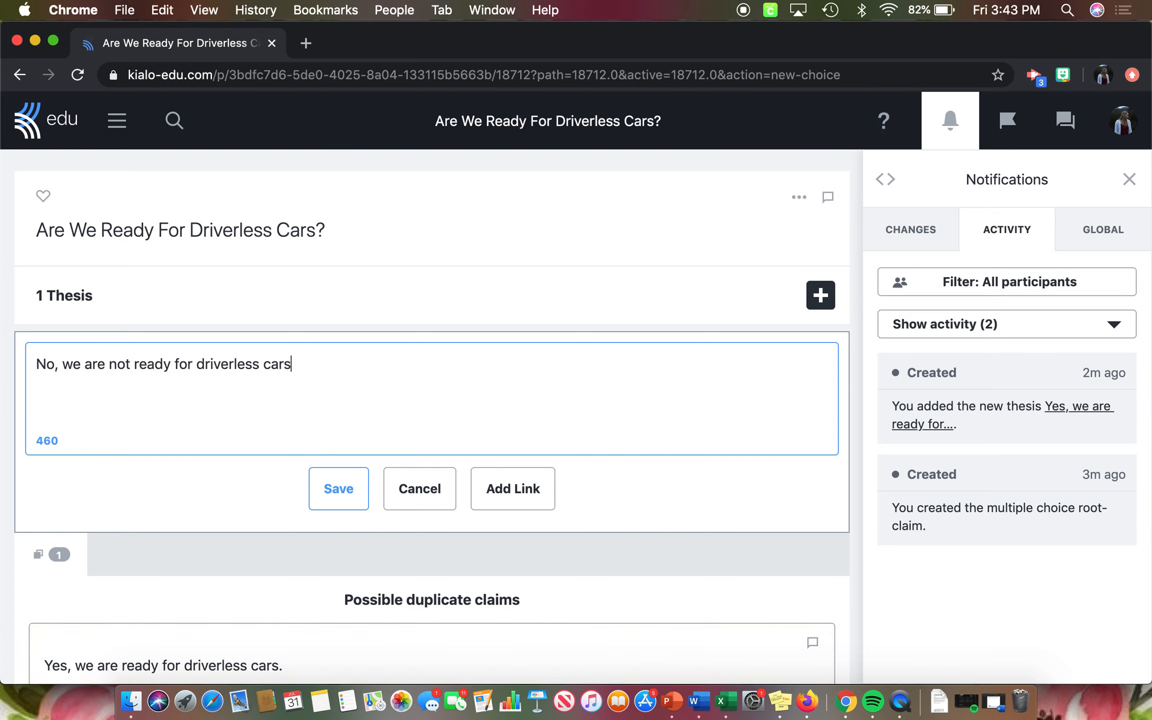
type(".")
left_click(350, 490)
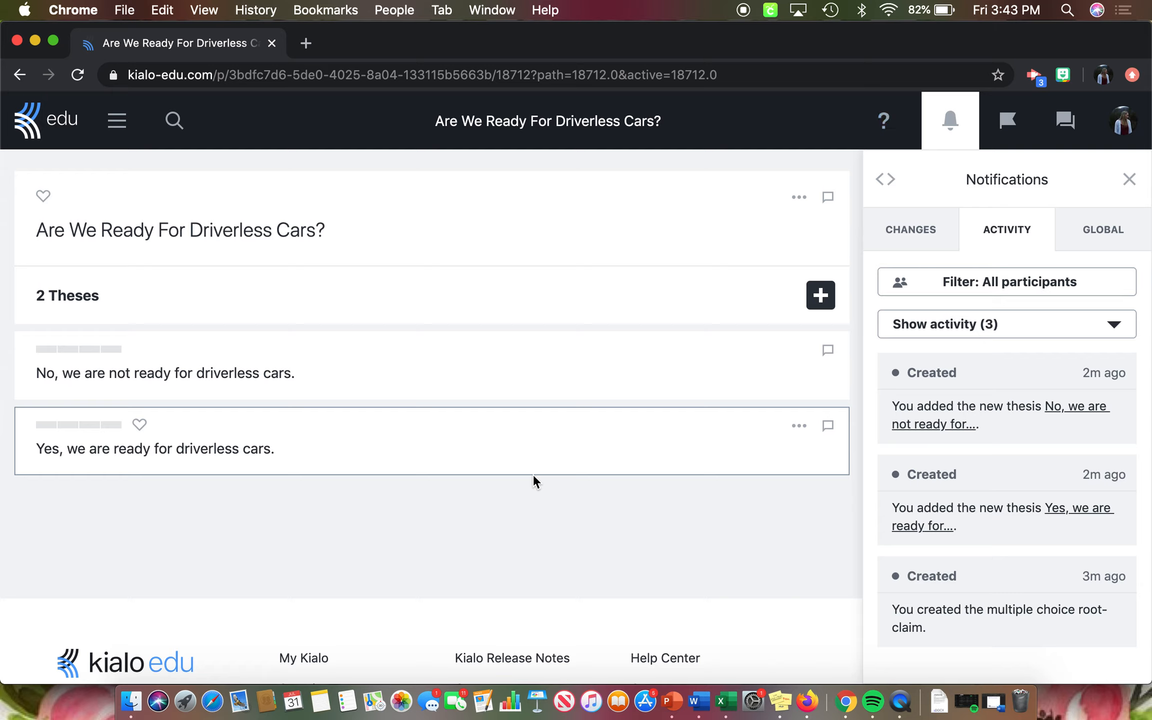
- Save a pro under the Yes thesis: "Since things will be controlled by a computer, there will be less accidents and crashes from human error."
left_click(507, 453)
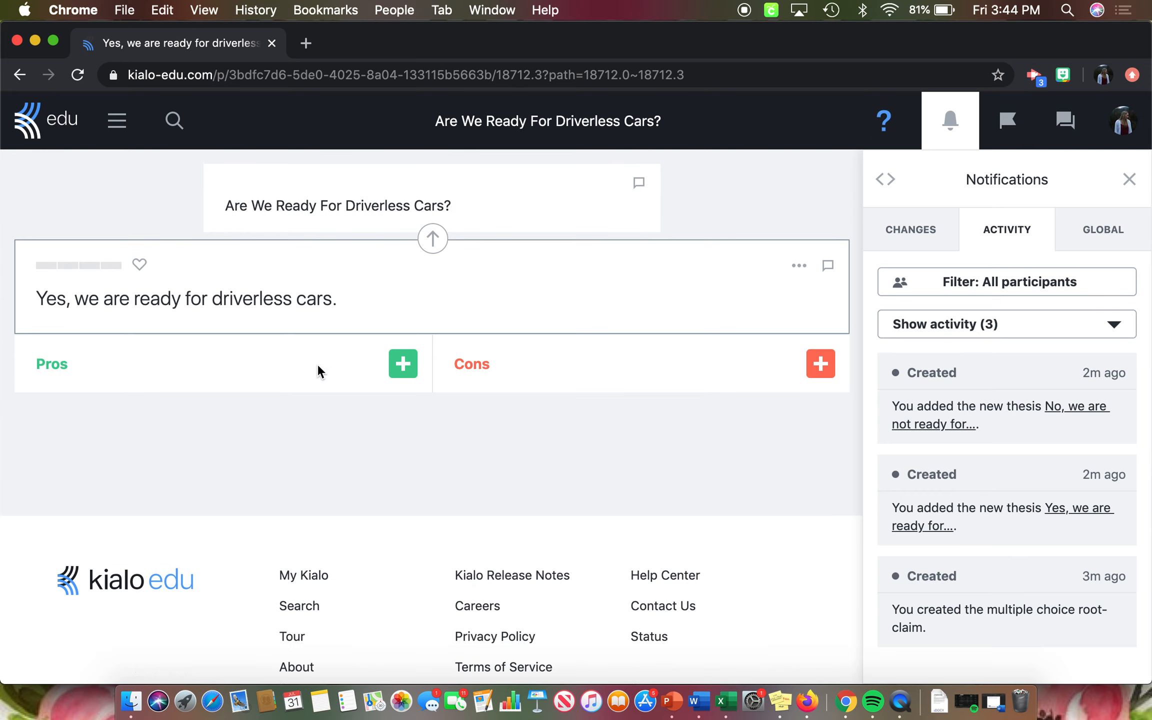
left_click(403, 364)
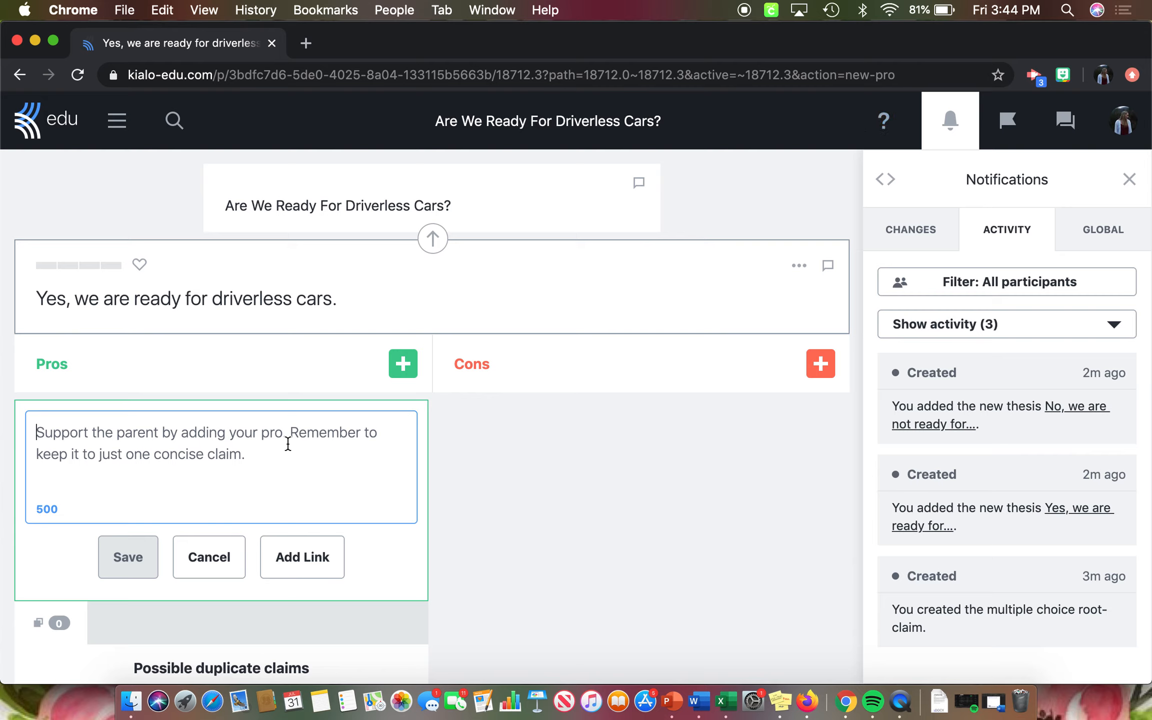
type("Since things are")
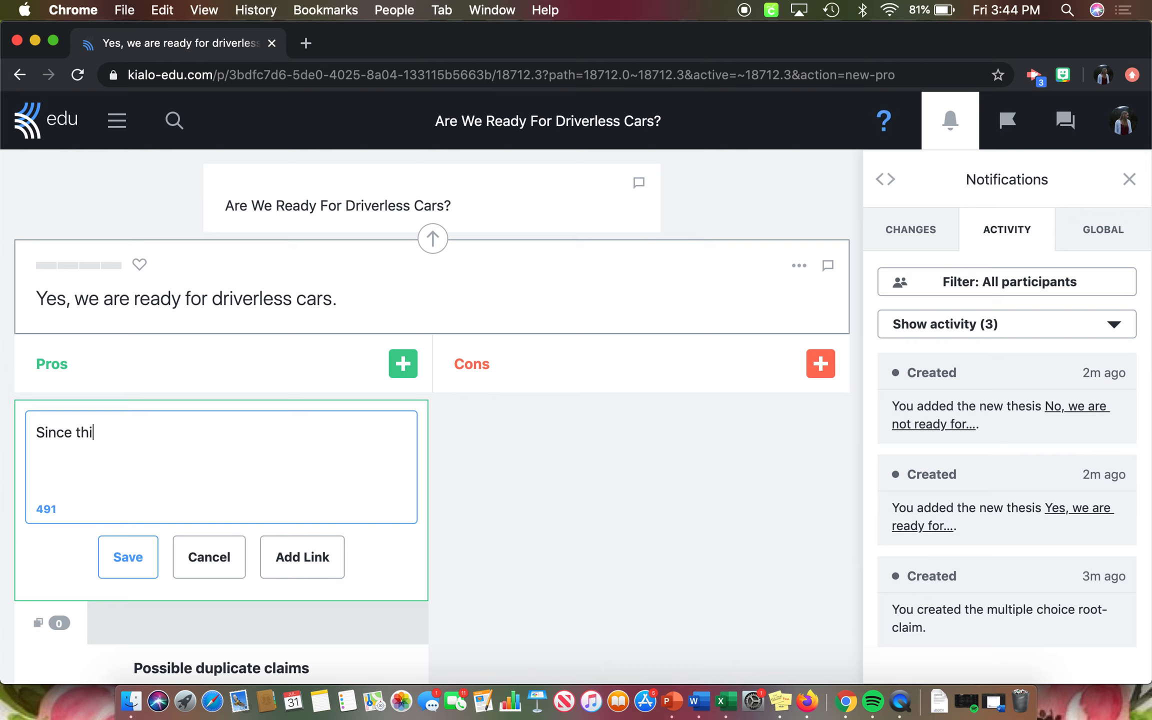
key("BackSpace")
key("BackSpace")
key("BackSpace")
type("will be controlle")
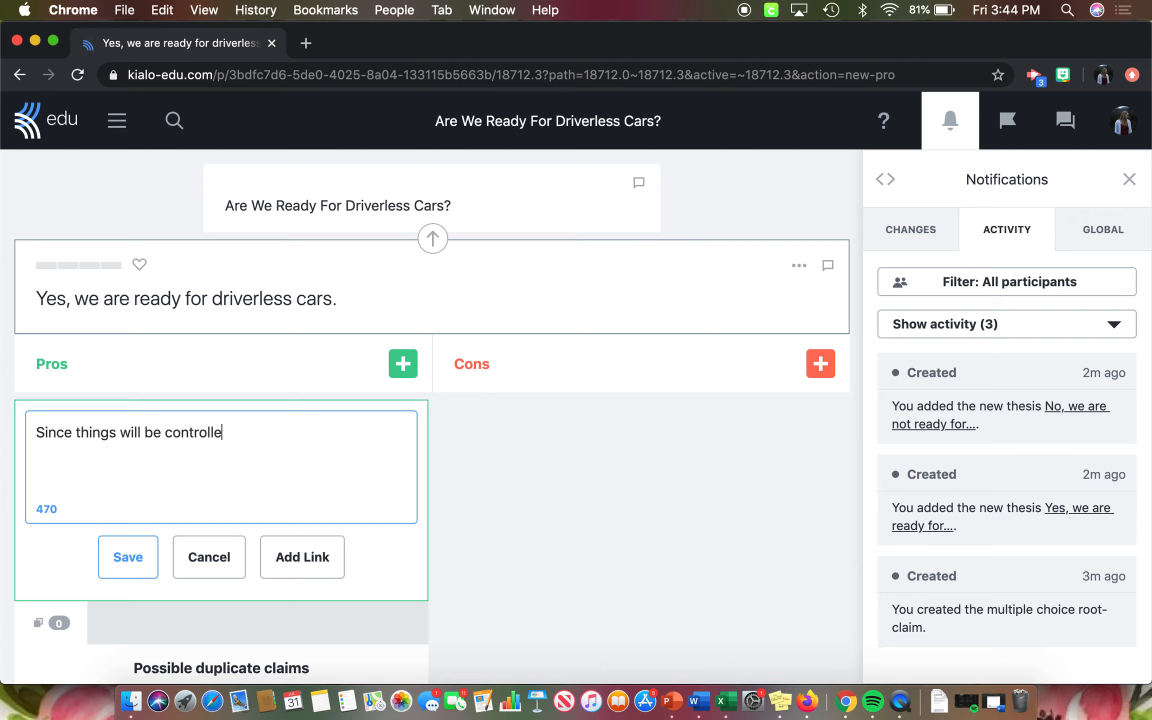
type("d by a computer ")
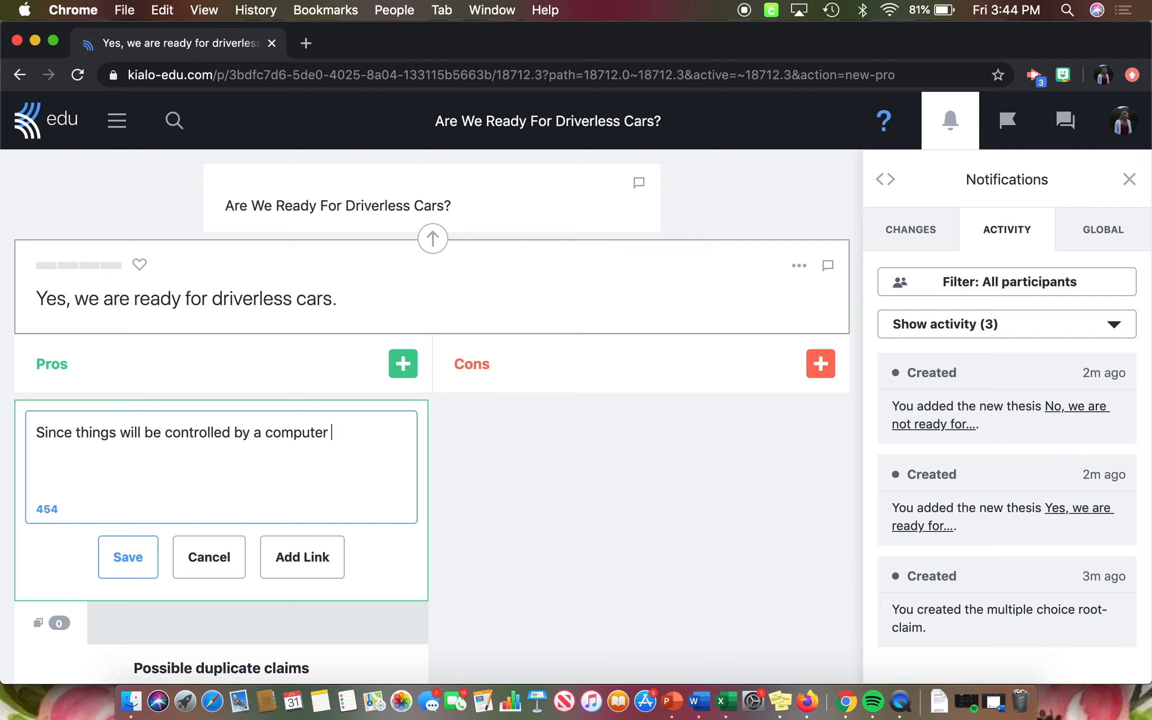
type(", there wil ")
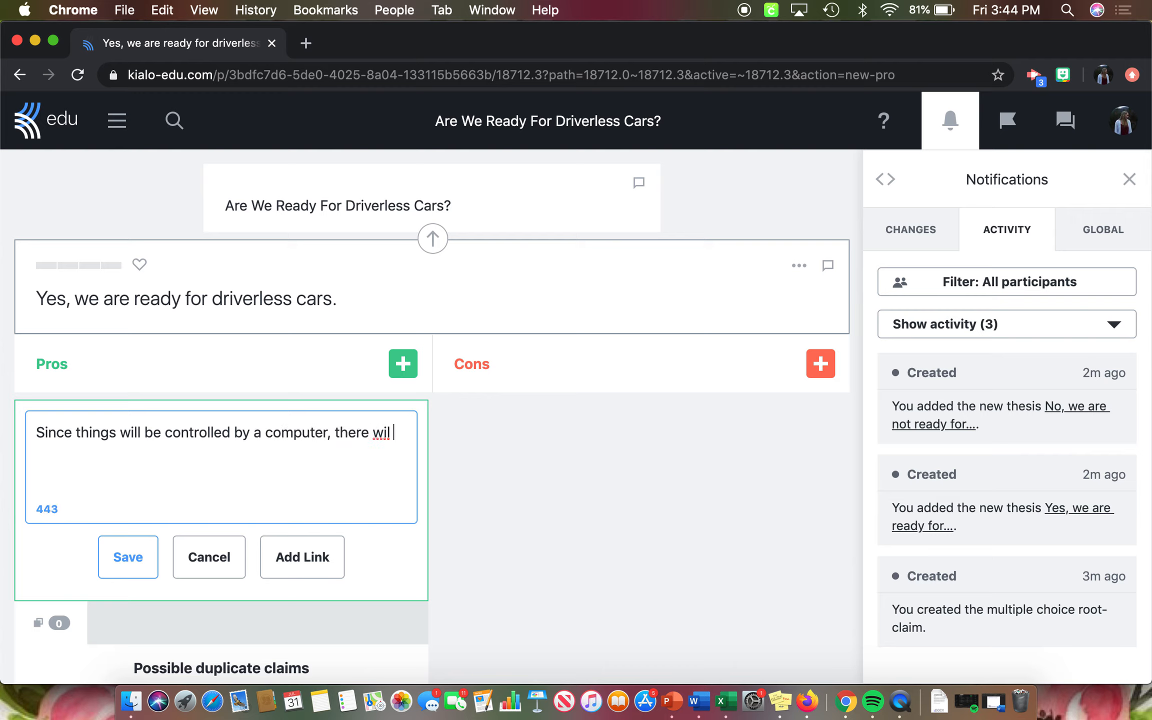
type("l be less acc")
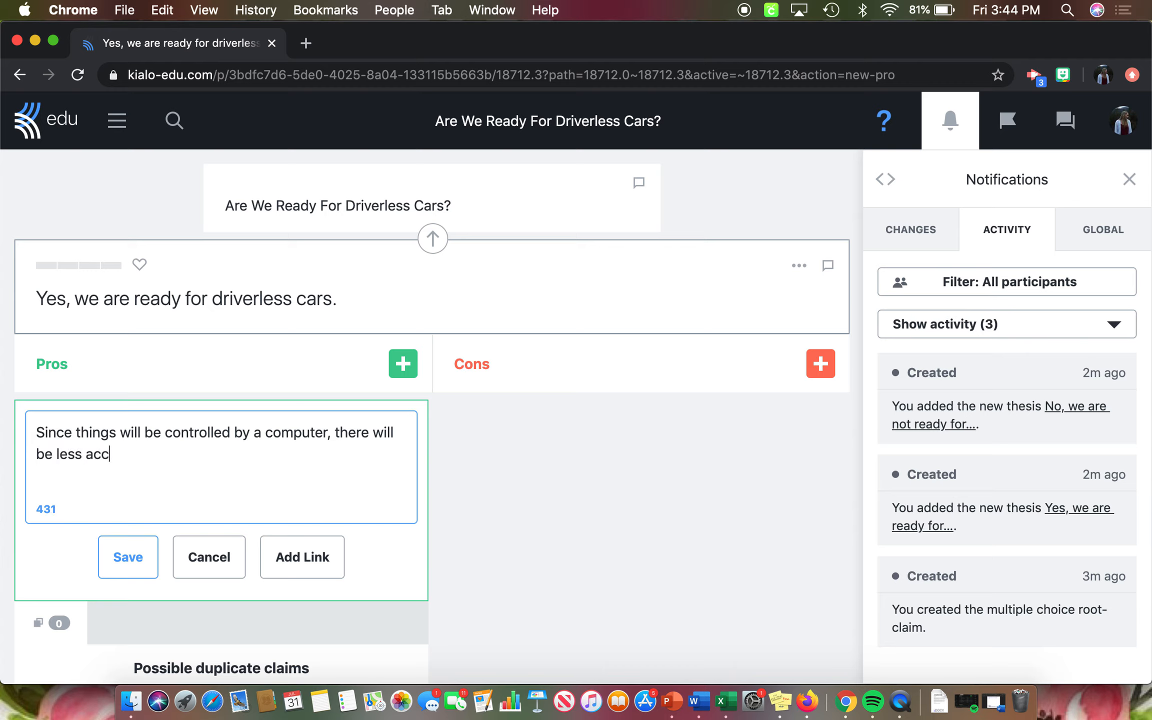
type("idents and c")
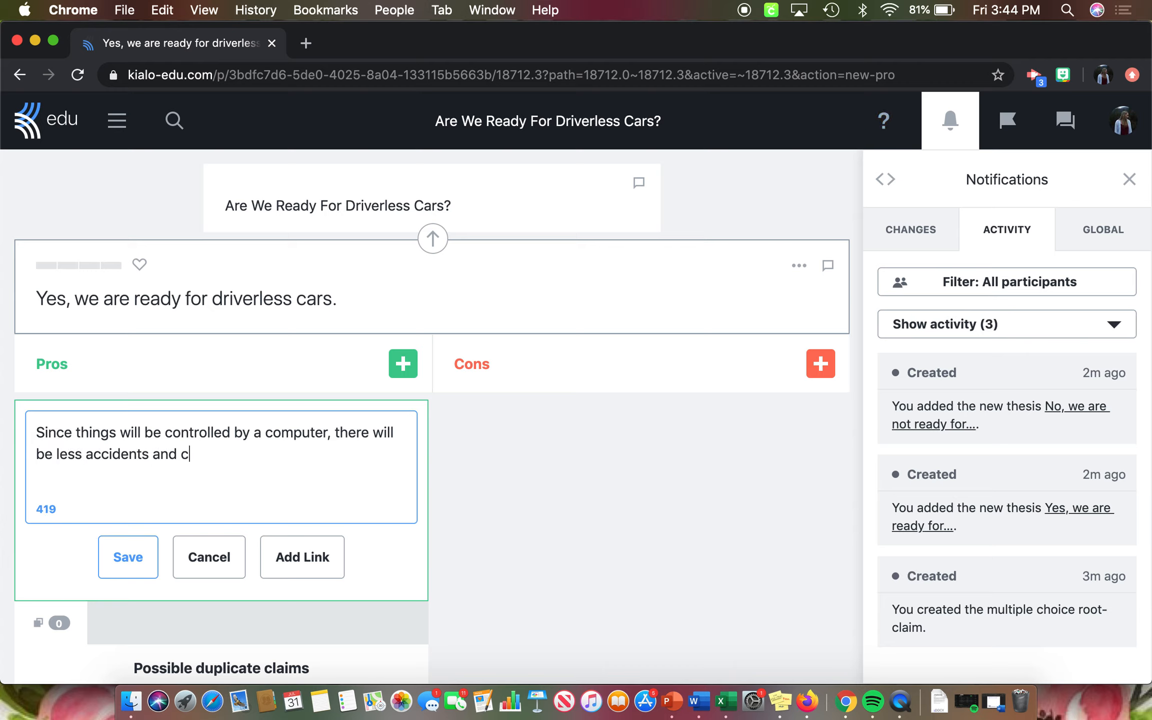
type("rashes from hu")
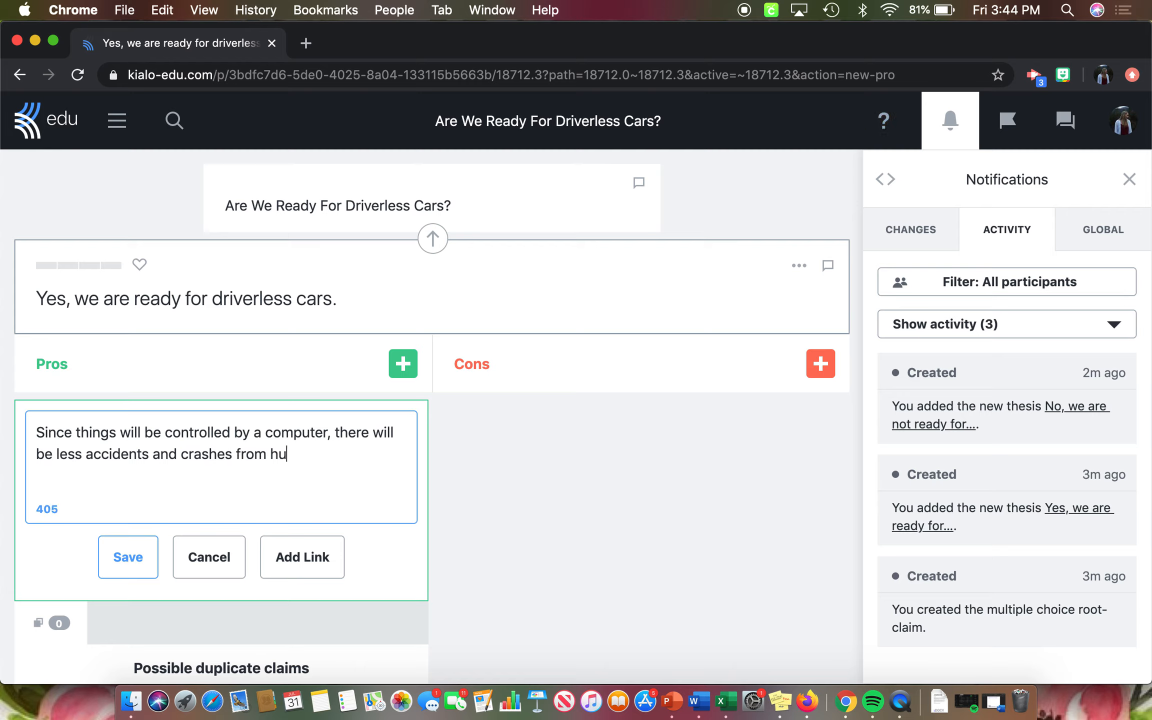
type("man error.")
left_click(129, 559)
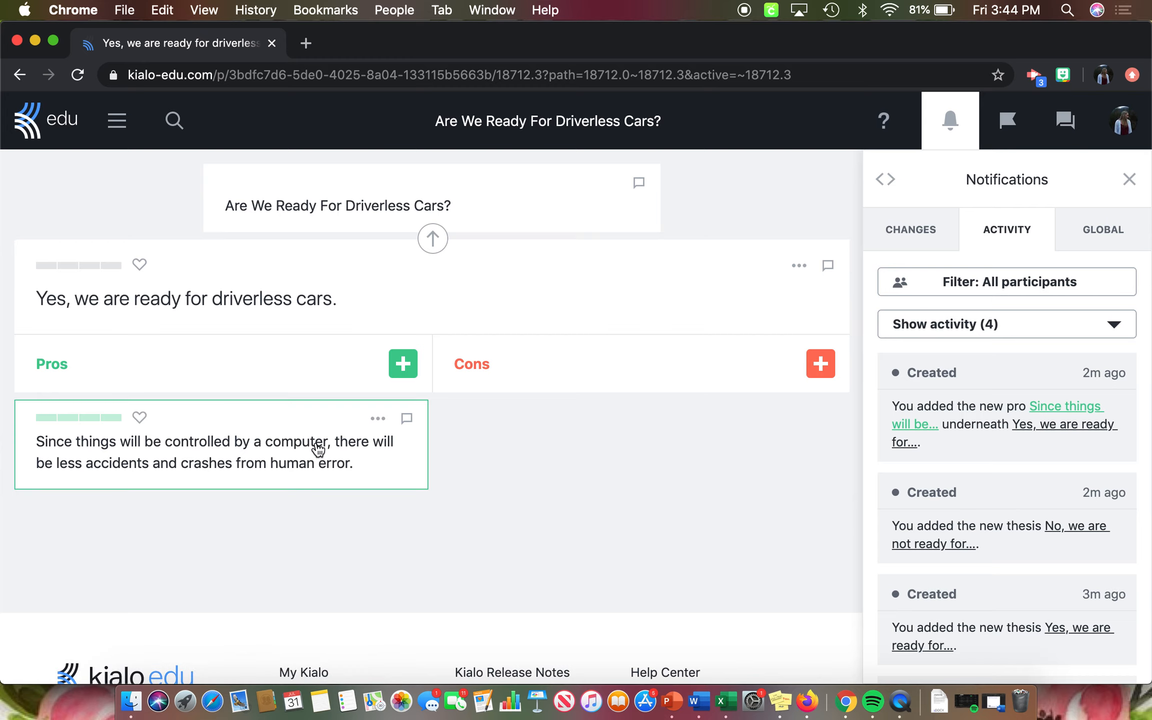
- Save a second pro under the Yes thesis: "It will allow passengers to be more productive while they're in the car."
left_click(399, 370)
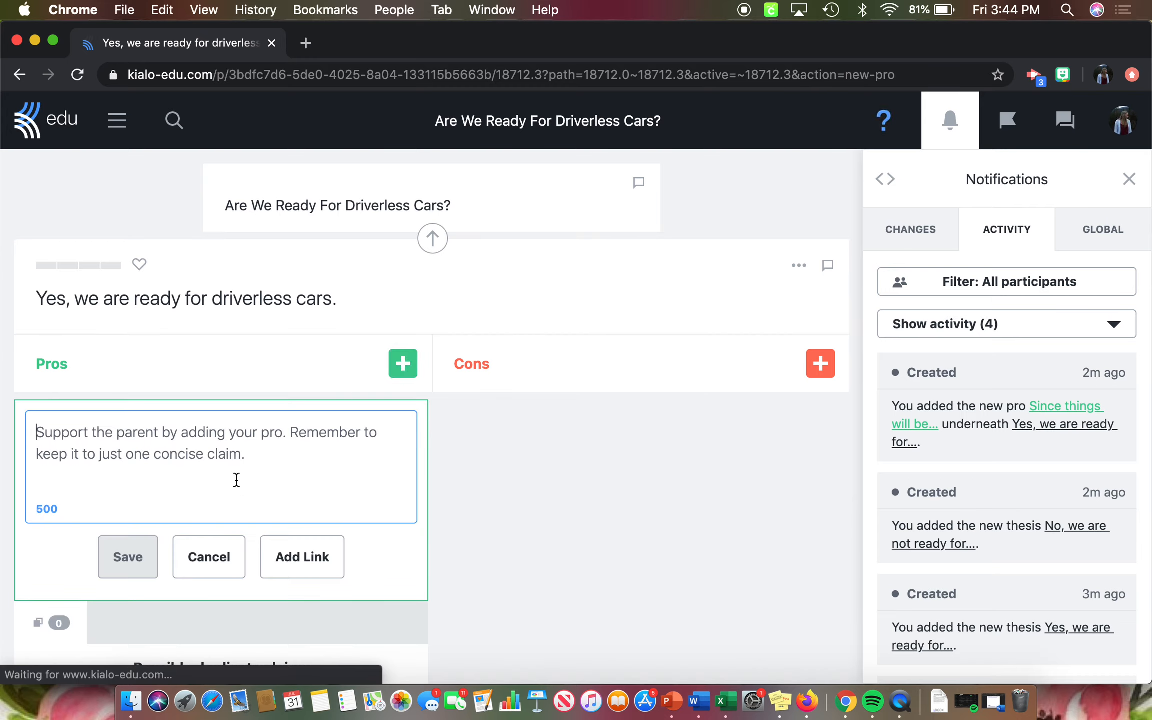
type("It will allow passengers to be more product")
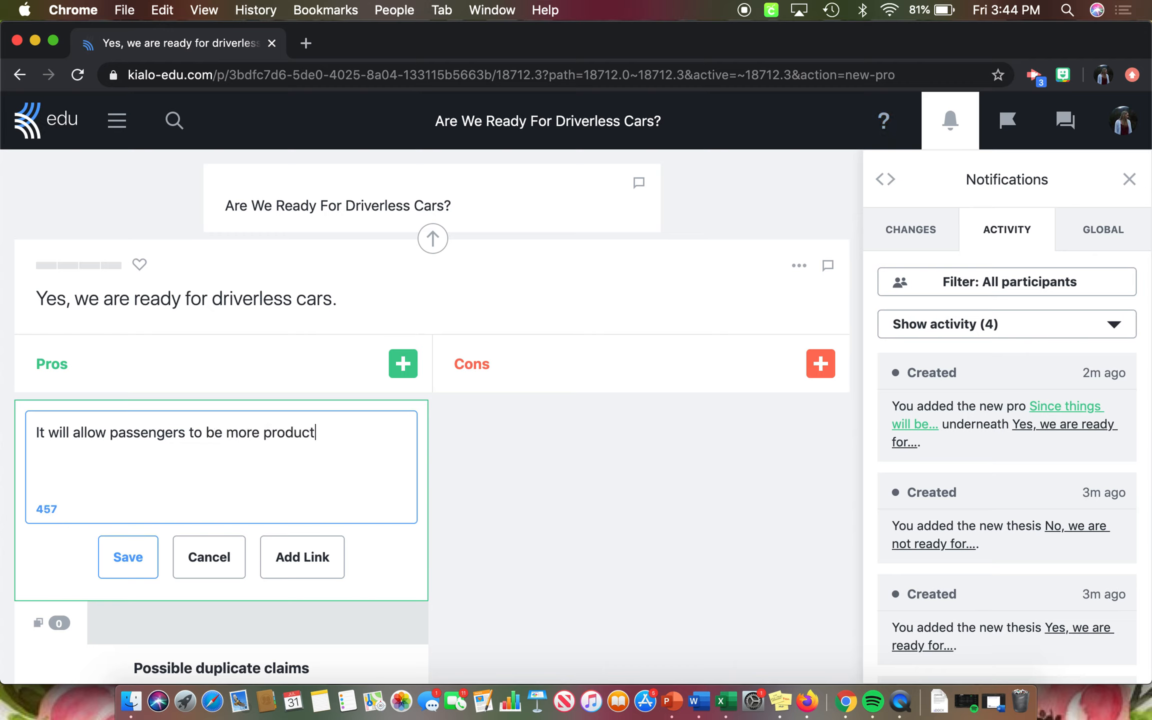
type("ive withle th")
key("BackSpace")
key("BackSpace")
key("BackSpace")
key("BackSpace")
key("BackSpace")
key("BackSpace")
key("BackSpace")
key("BackSpace")
type("hile they're ")
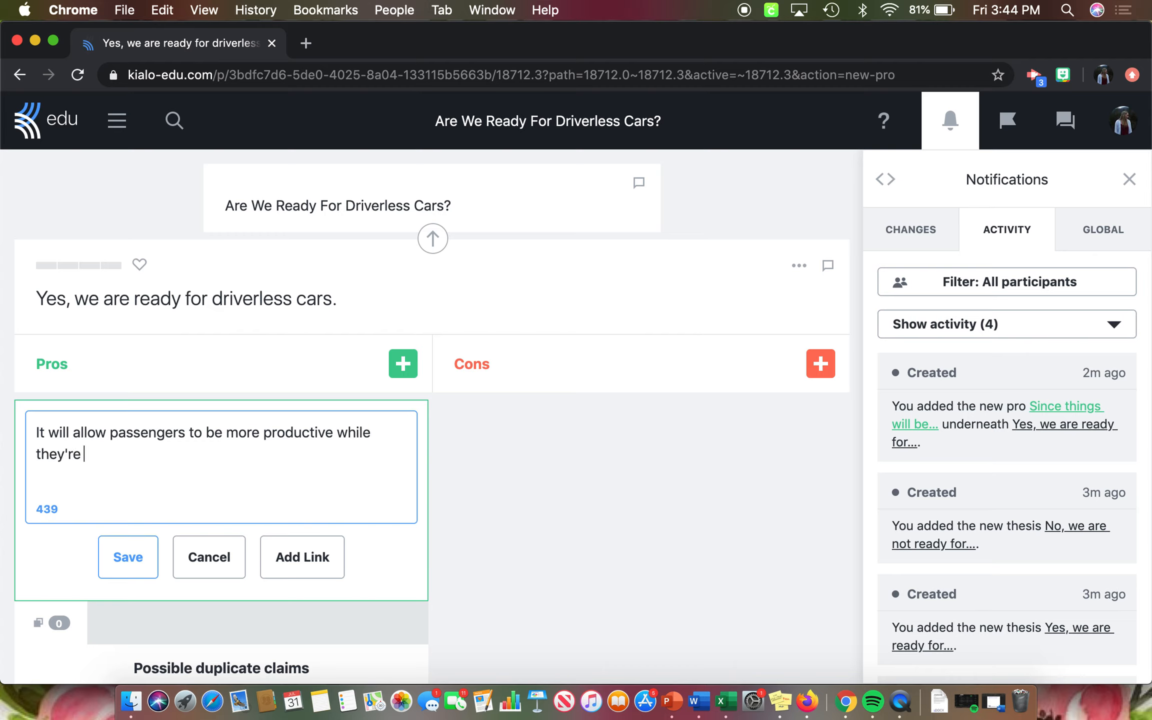
type("in the car.")
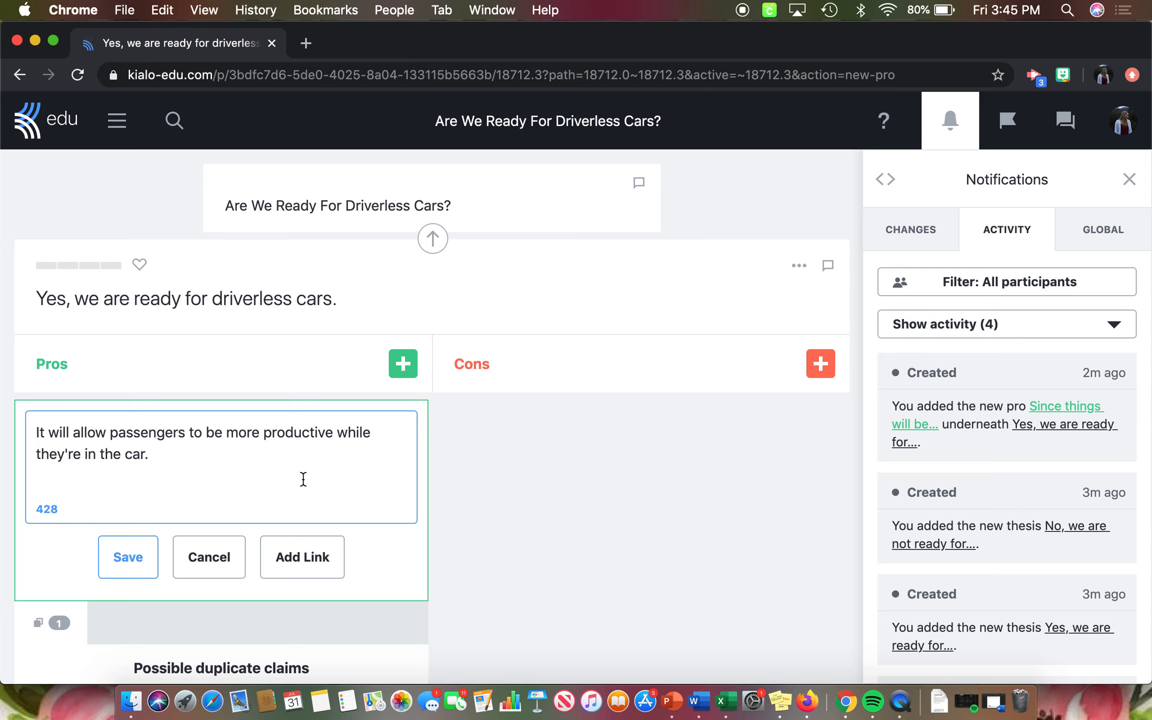
left_click(131, 556)
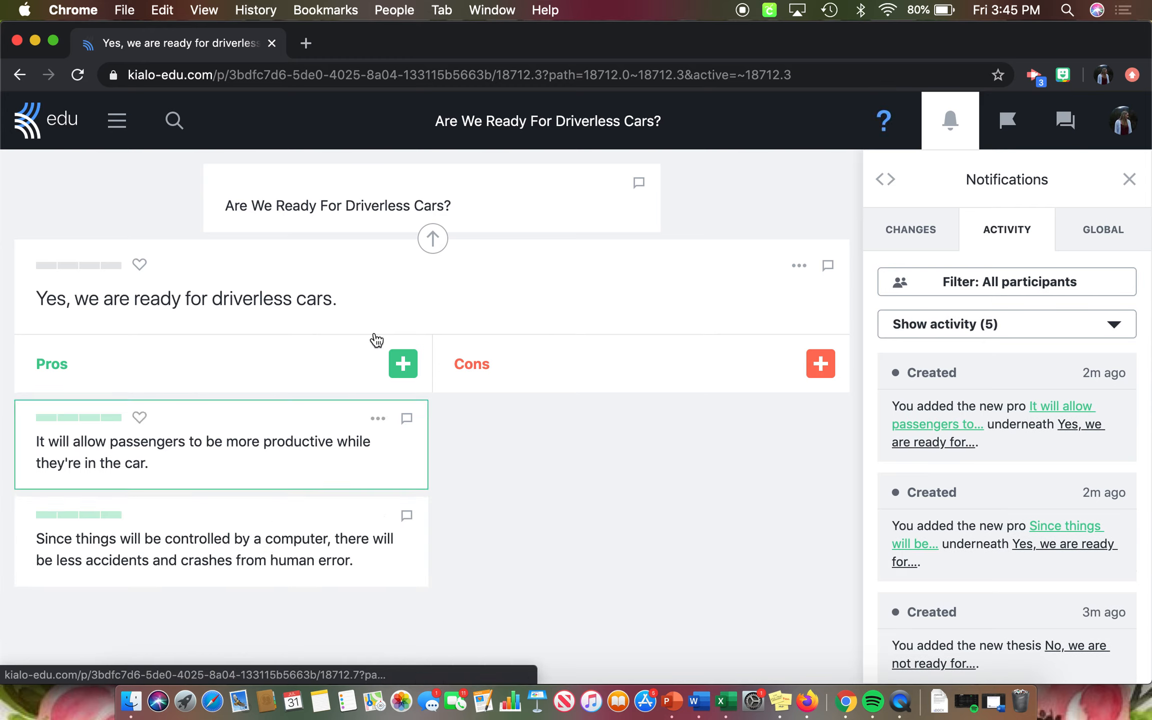
- Go back to the discussion question and open the thesis "No, we are not ready for driverless cars."
scroll(452, 271, "up", 5)
left_click(395, 373)
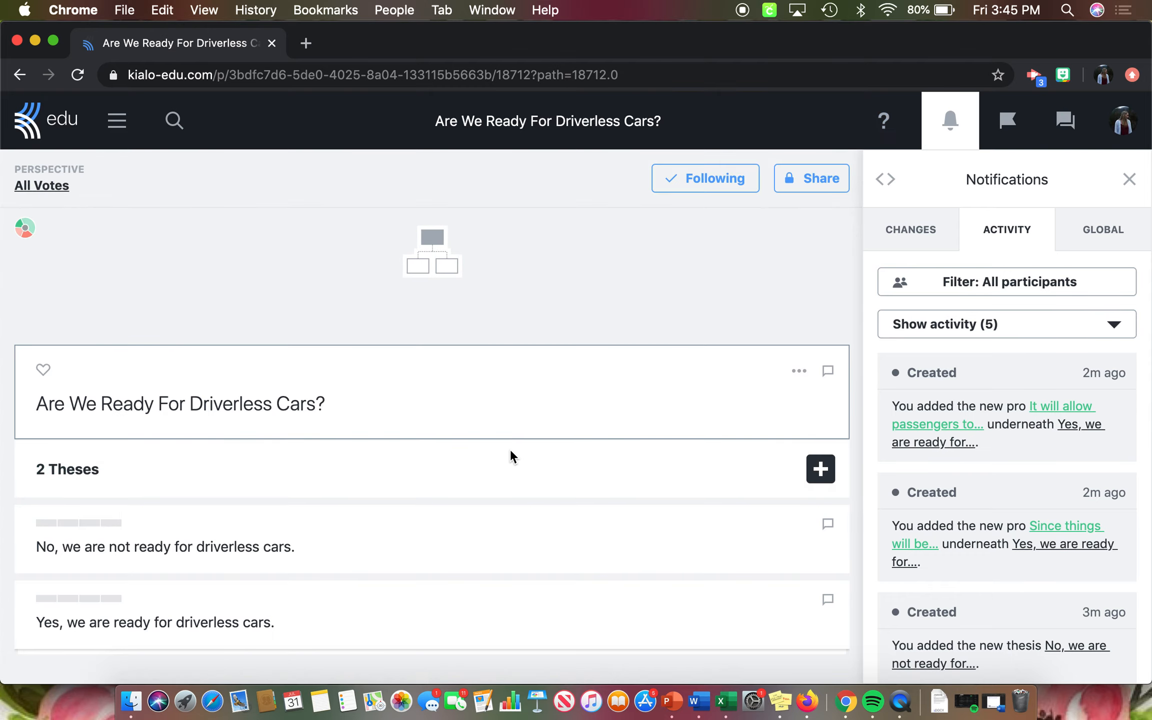
scroll(511, 452, "down", 4)
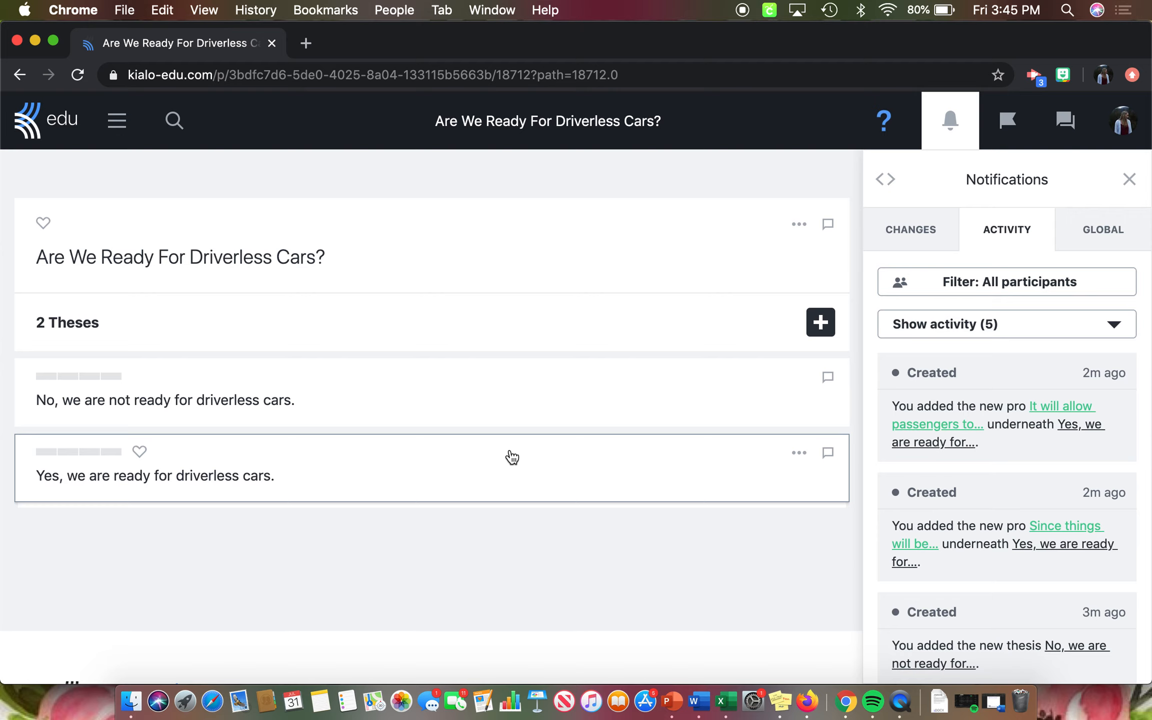
left_click(409, 409)
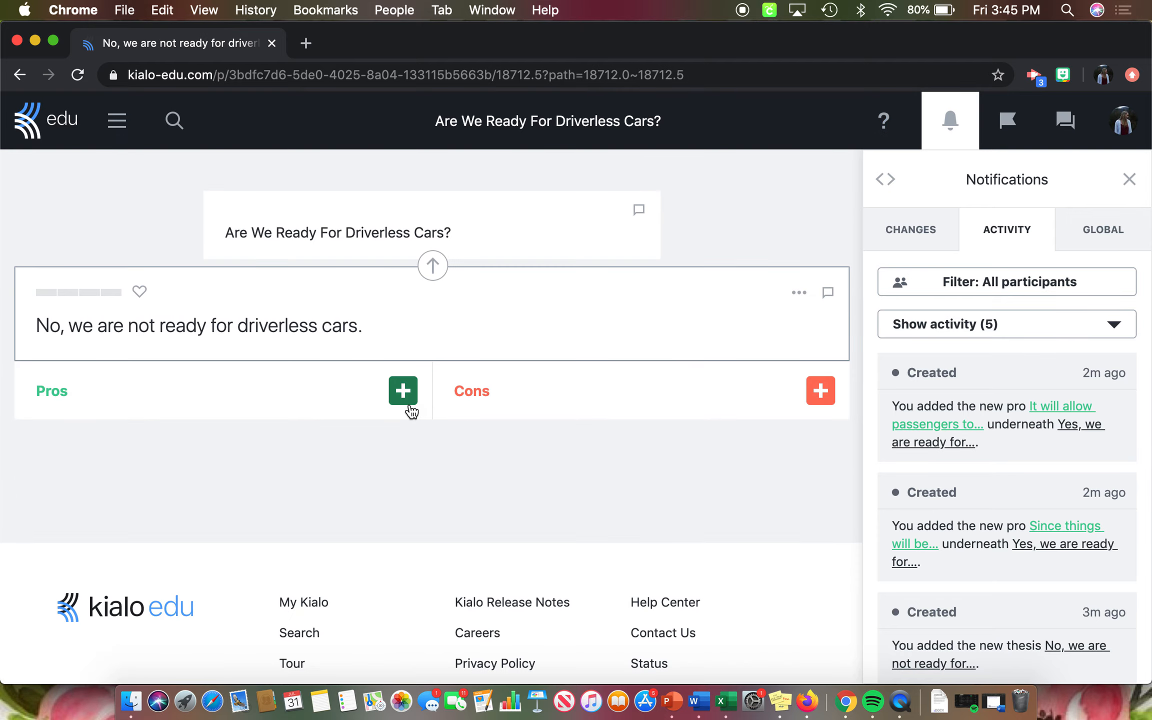
- Save a pro under the No thesis: "Someone could hack into the car computer, that will cause accidents and crashes."
left_click(407, 403)
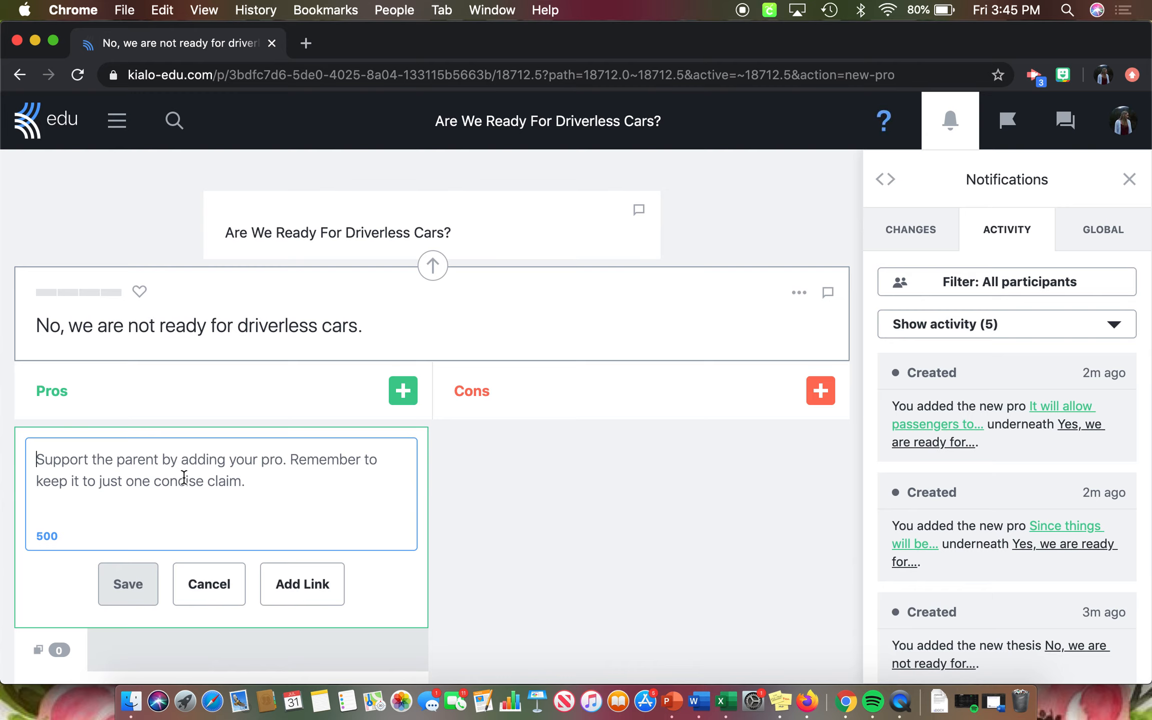
type("Someone ")
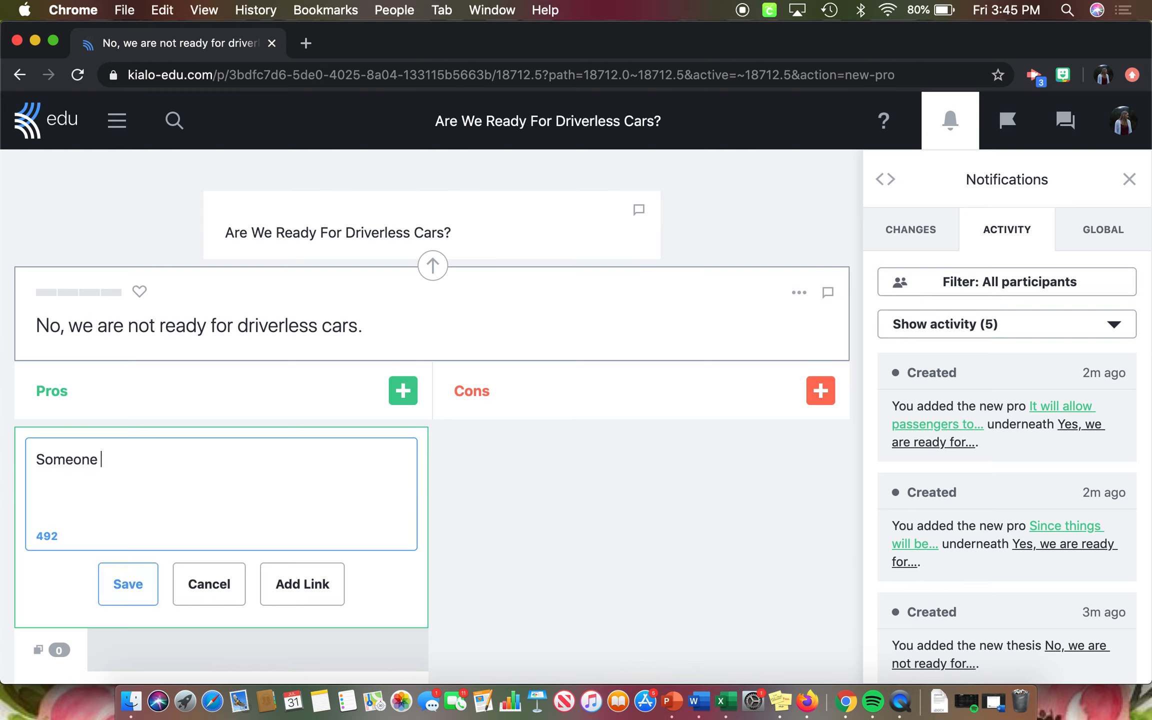
type("could havk im")
key("BackSpace")
key("BackSpace")
key("BackSpace")
key("BackSpace")
key("BackSpace")
type("ck ")
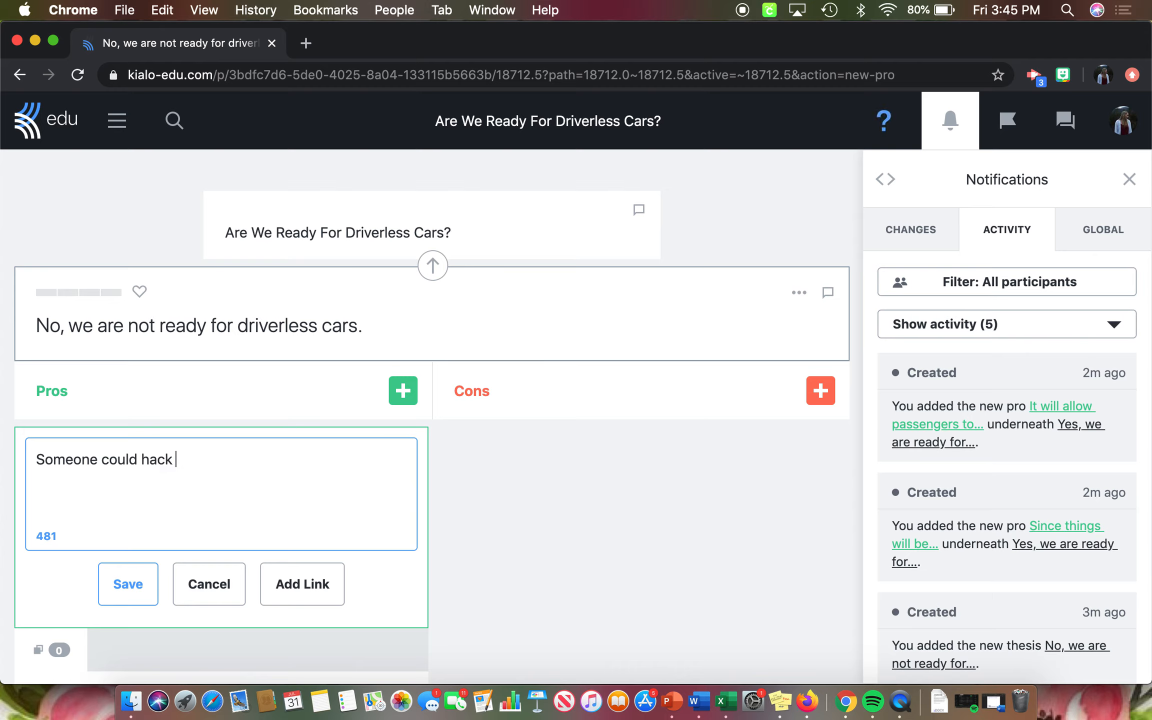
type("into the car compu")
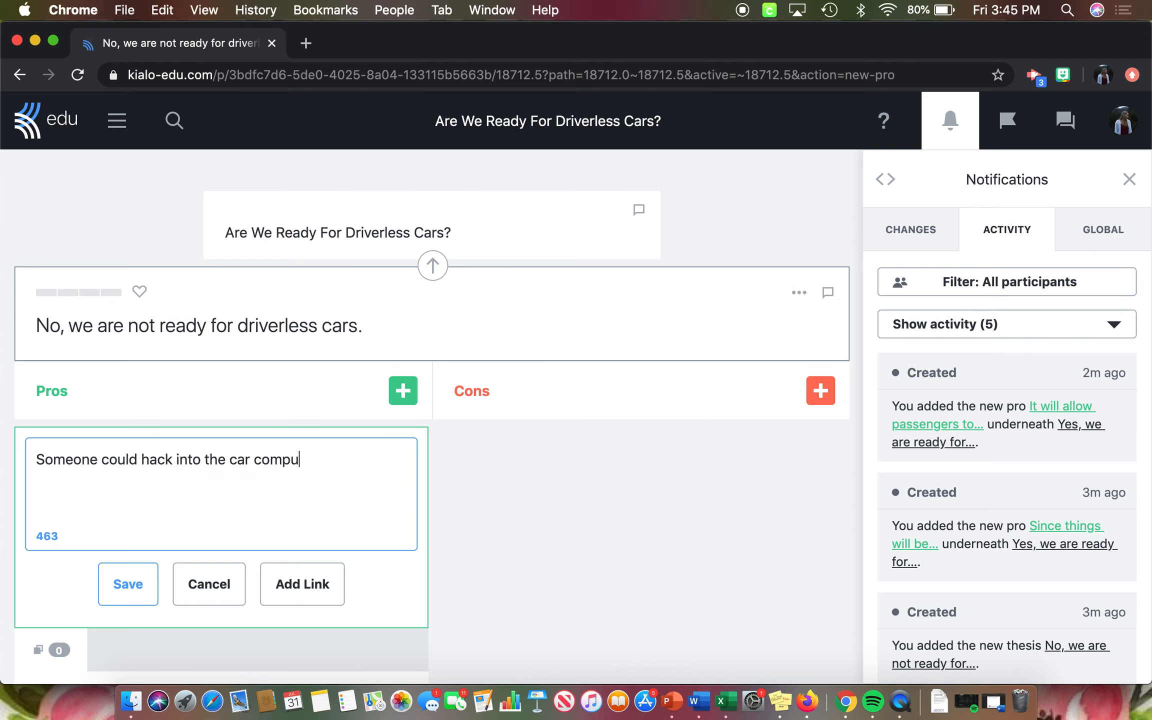
type("ter, that will cause accidents and car")
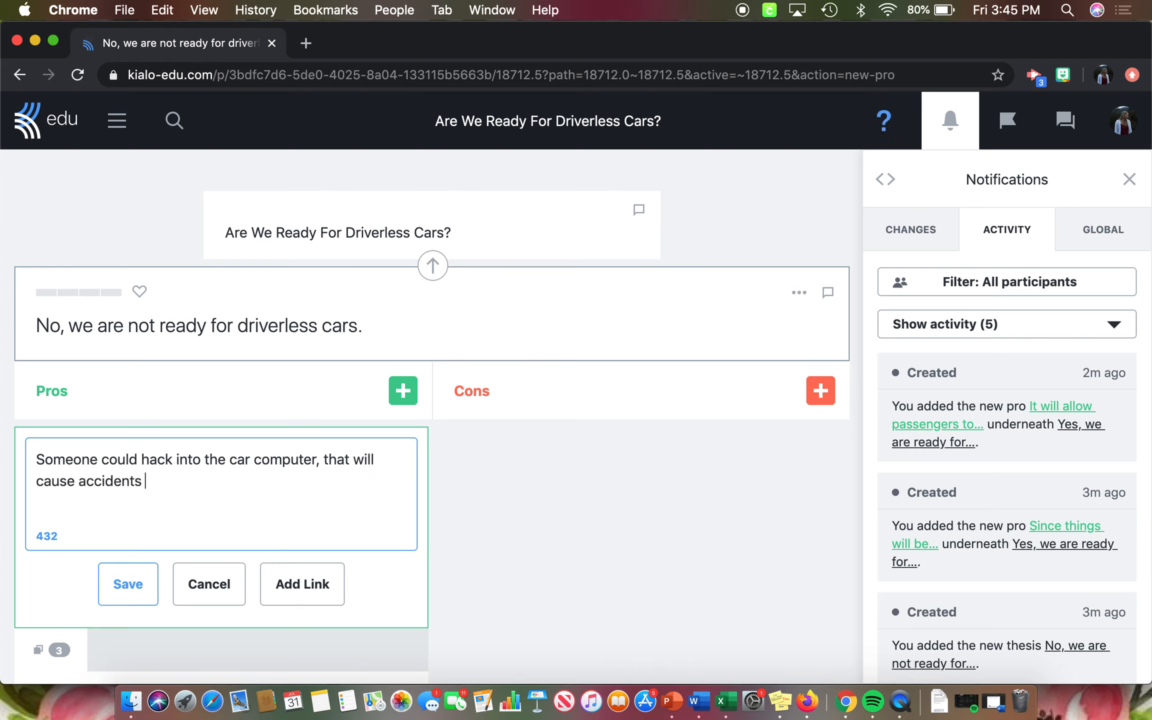
key("BackSpace")
type("rahses")
key("BackSpace")
key("BackSpace")
key("BackSpace")
key("BackSpace")
type("shes.")
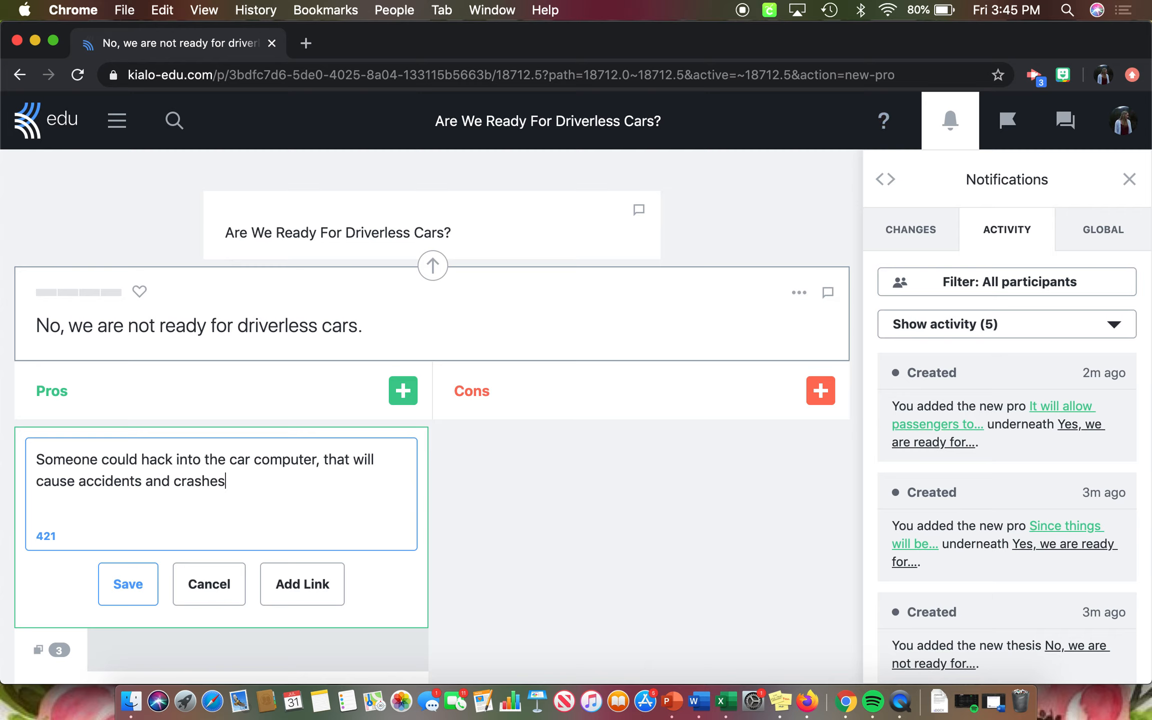
left_click(118, 584)
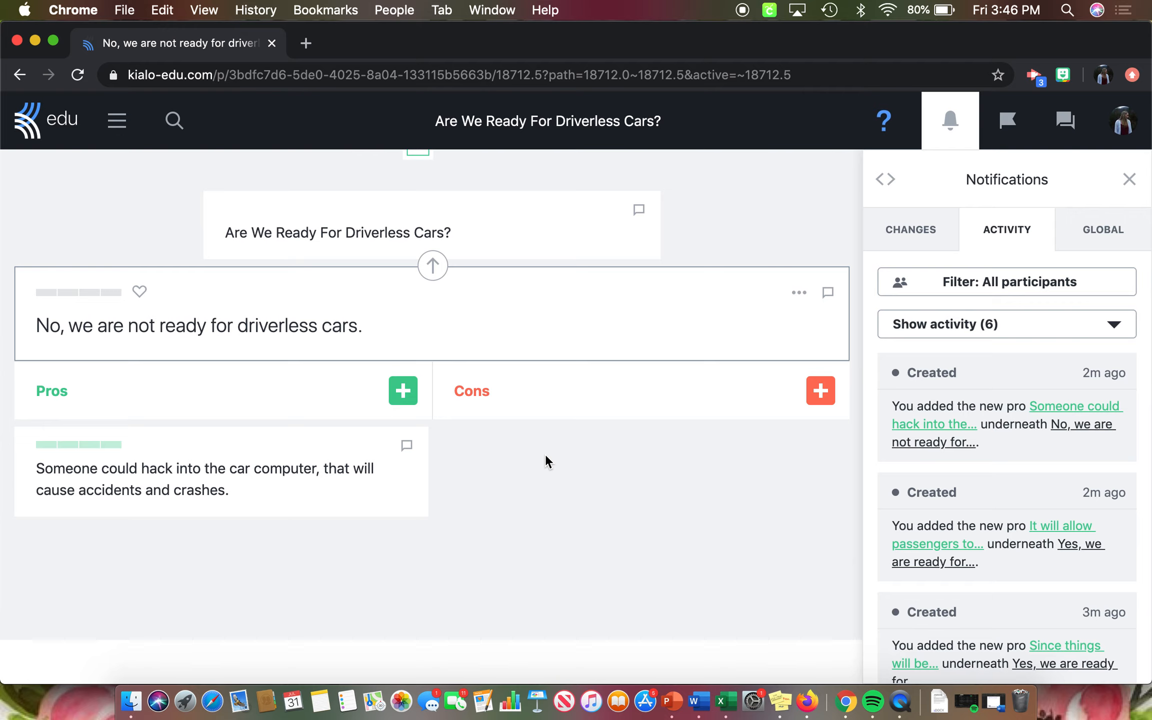
- Reopen the No thesis from the discussion question and bring up its 0 to 4 voting scale
left_click(502, 244)
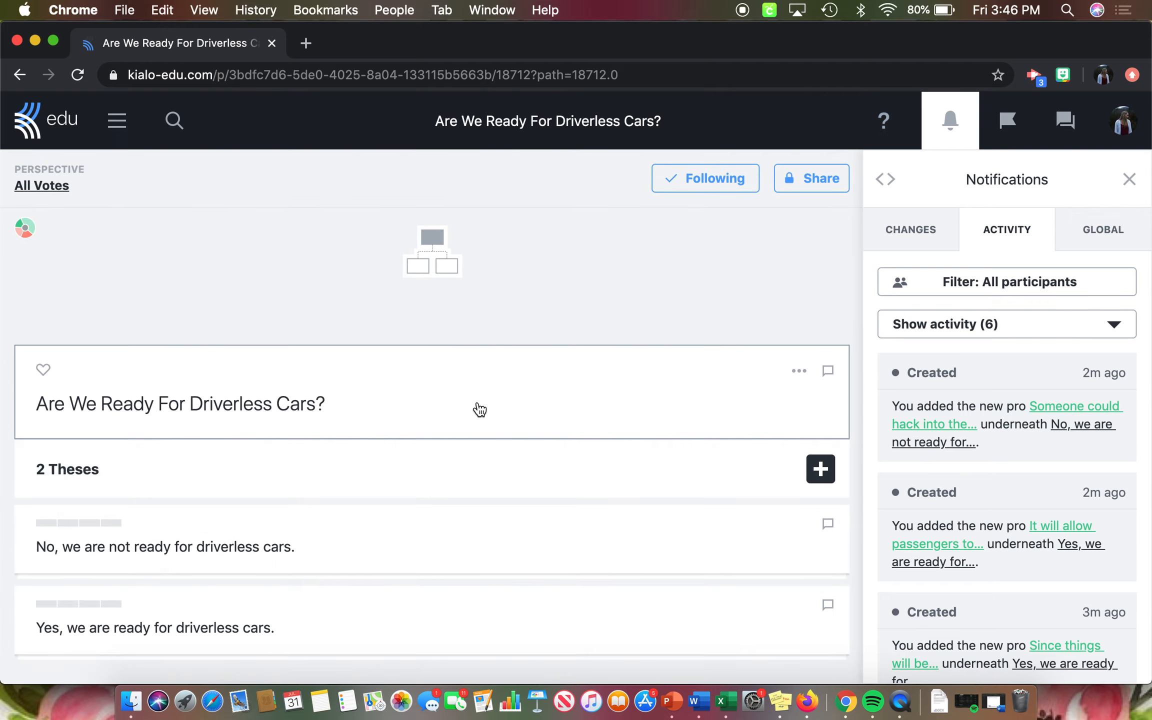
scroll(472, 411, "down", 2)
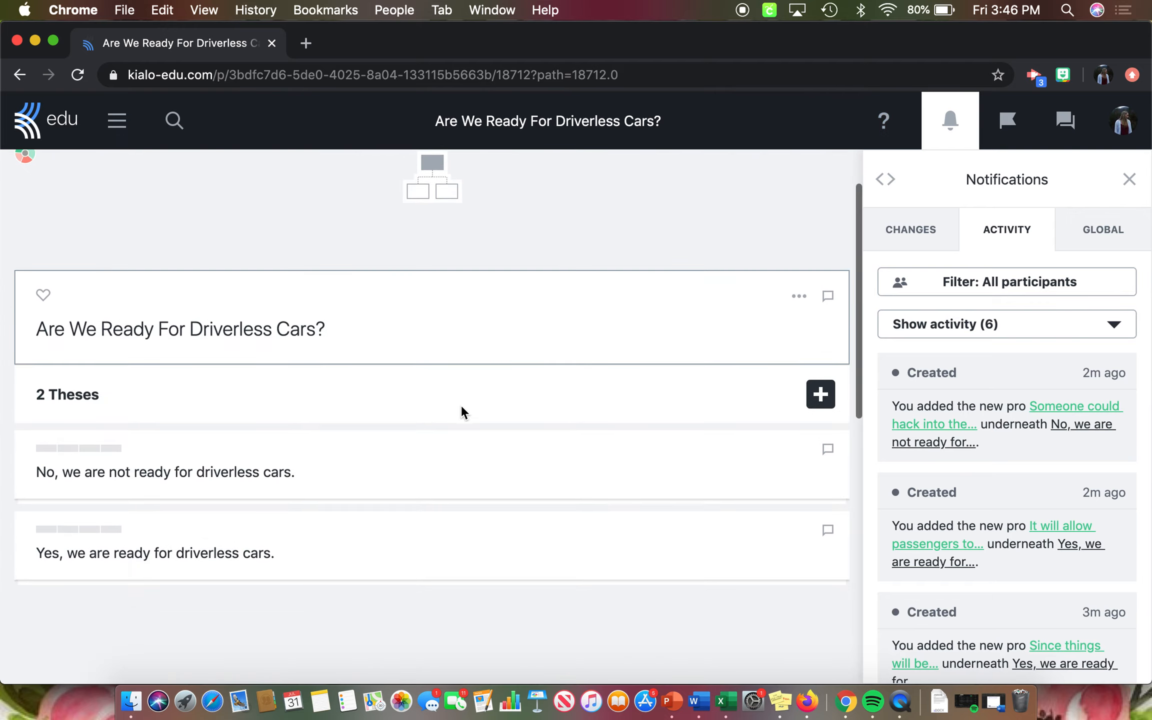
left_click(538, 479)
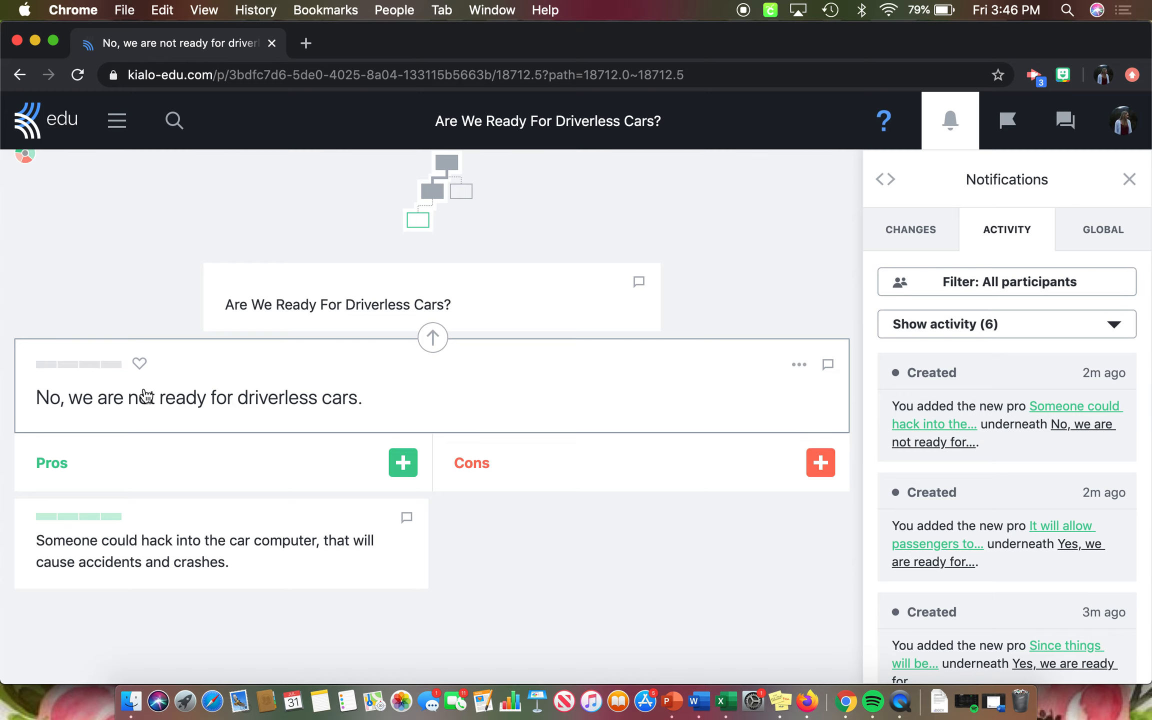
left_click(111, 373)
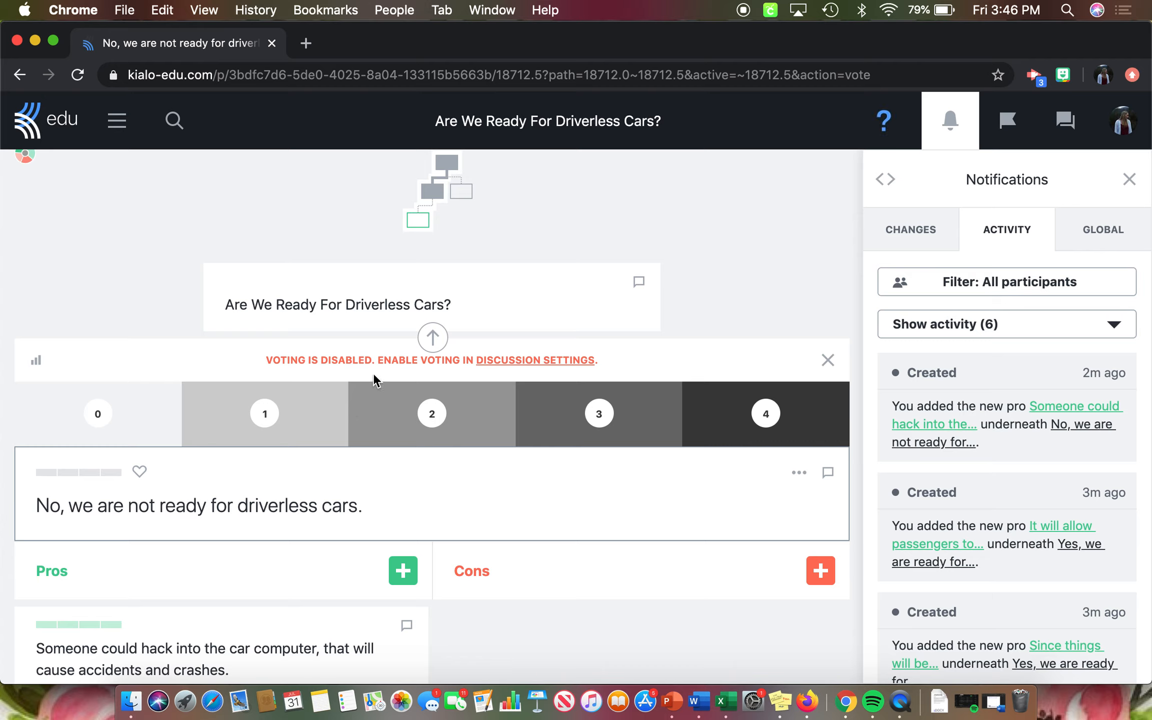
- Open the discussion settings from the voting notice and enable Allow voting in the discussion options
left_click(502, 360)
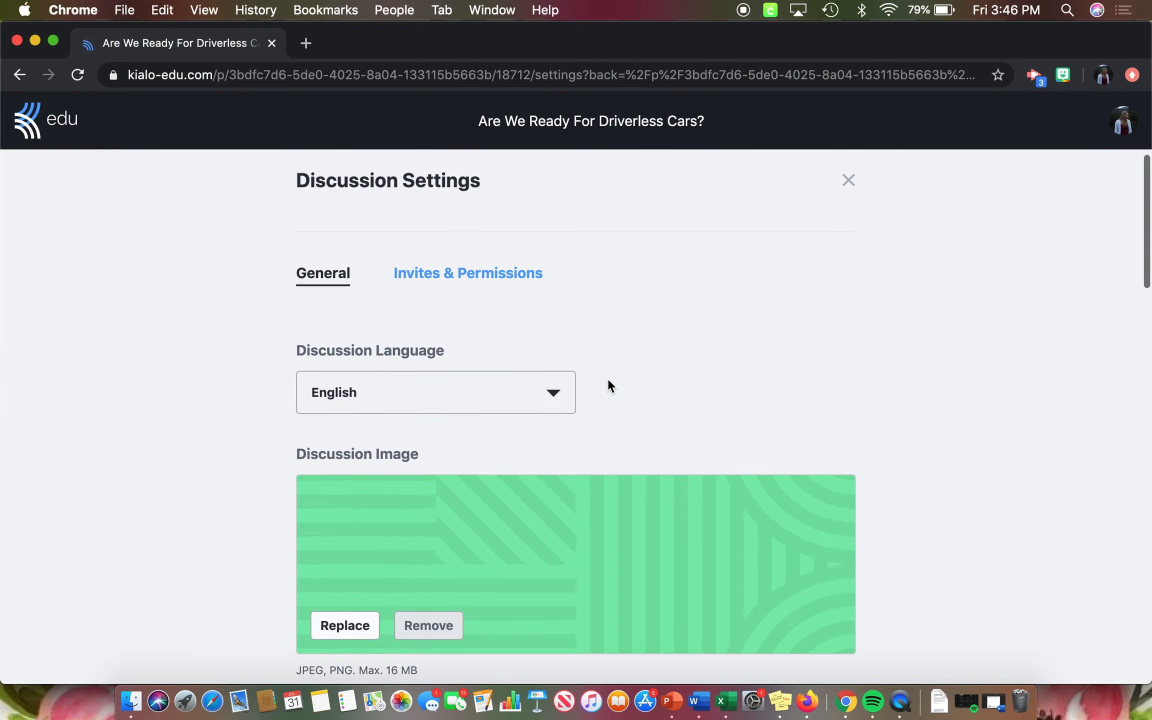
scroll(608, 381, "down", 8)
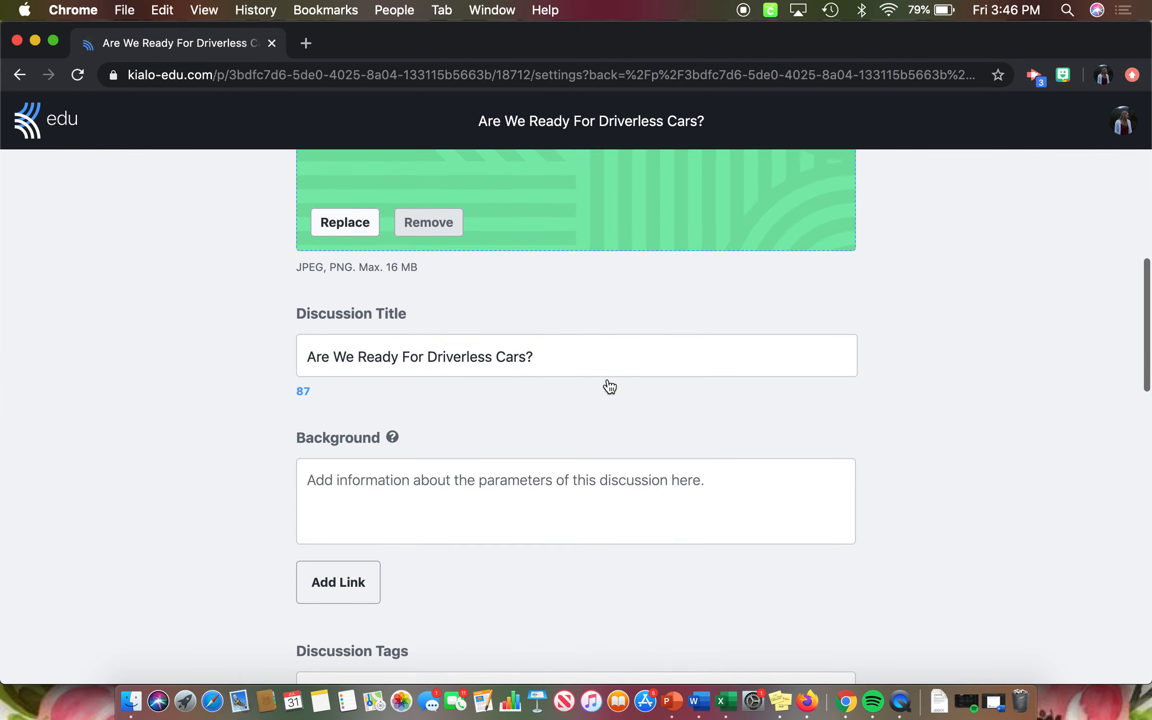
scroll(608, 383, "down", 6)
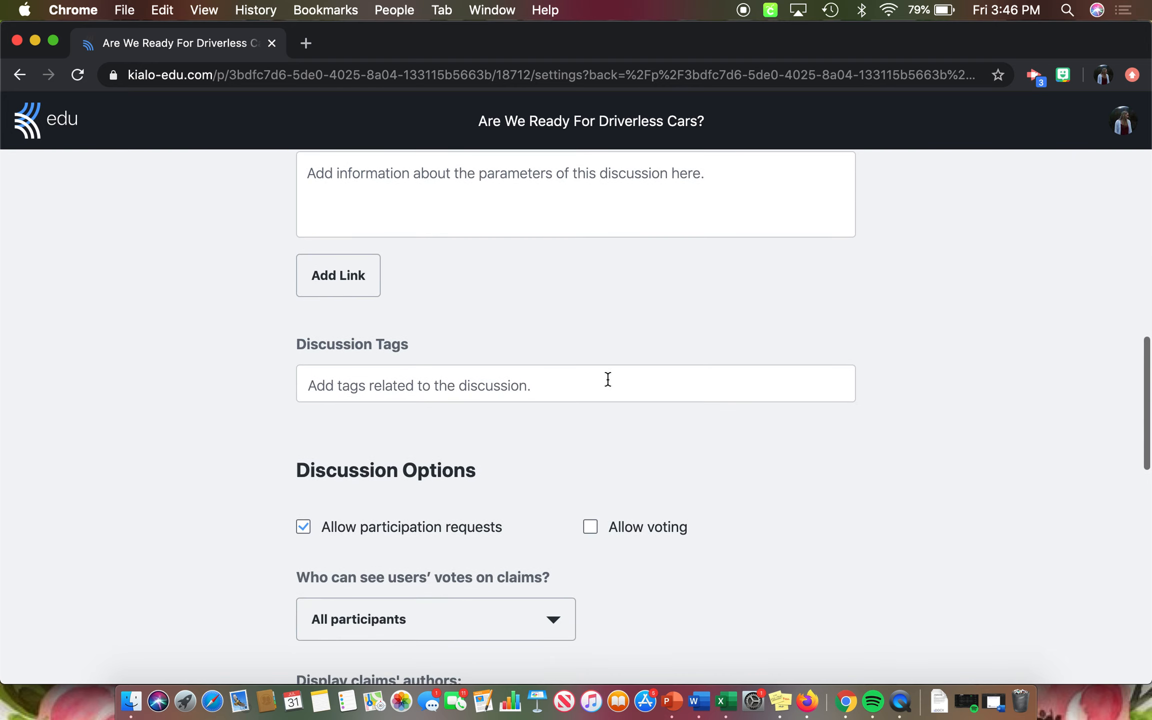
scroll(608, 380, "down", 4)
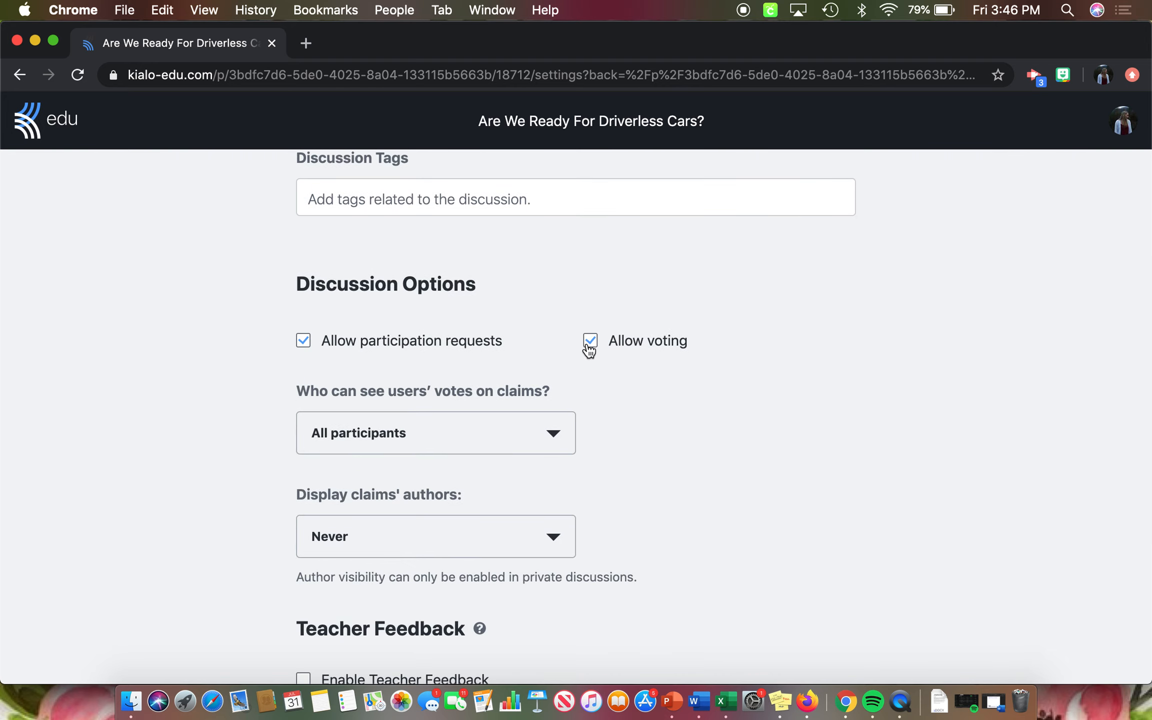
scroll(702, 472, "down", 2)
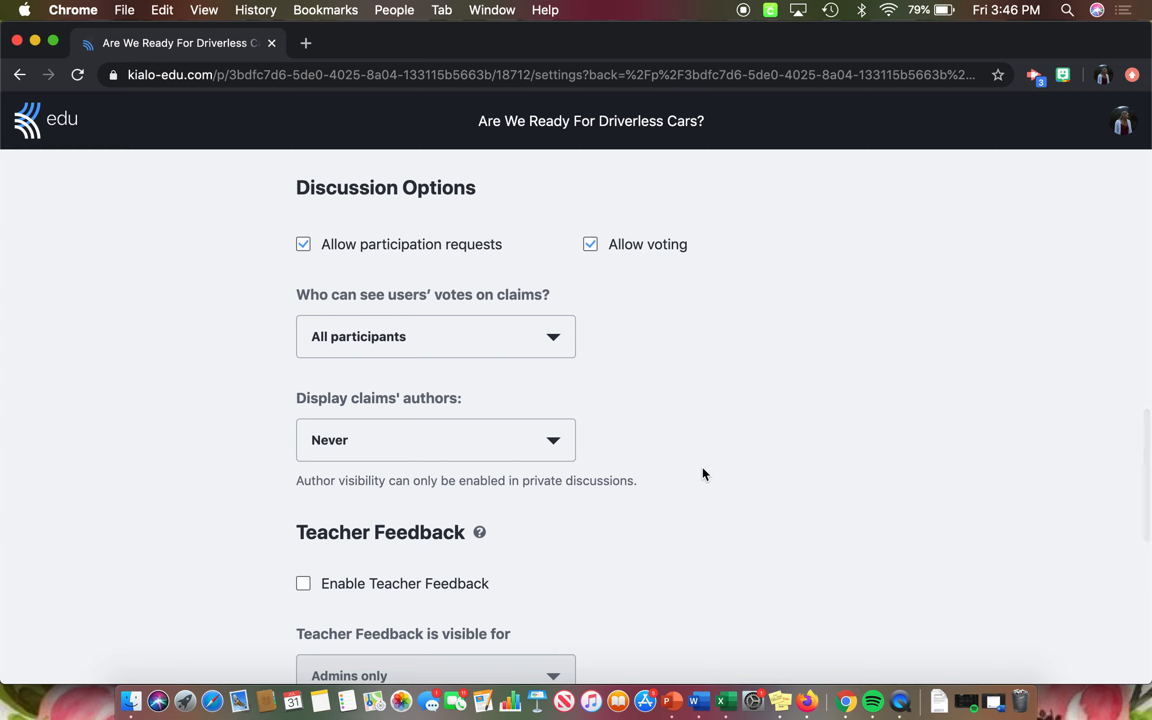
scroll(702, 473, "down", 1)
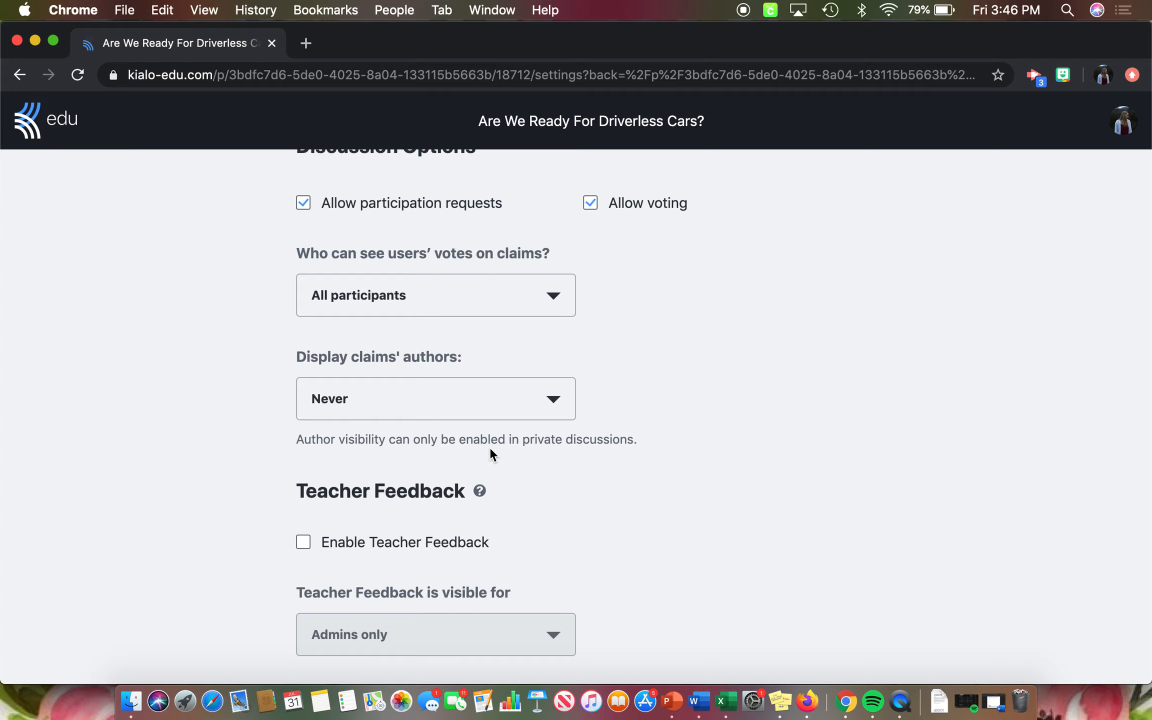
- Enable Teacher Feedback for the discussion and save the discussion settings
scroll(633, 459, "down", 3)
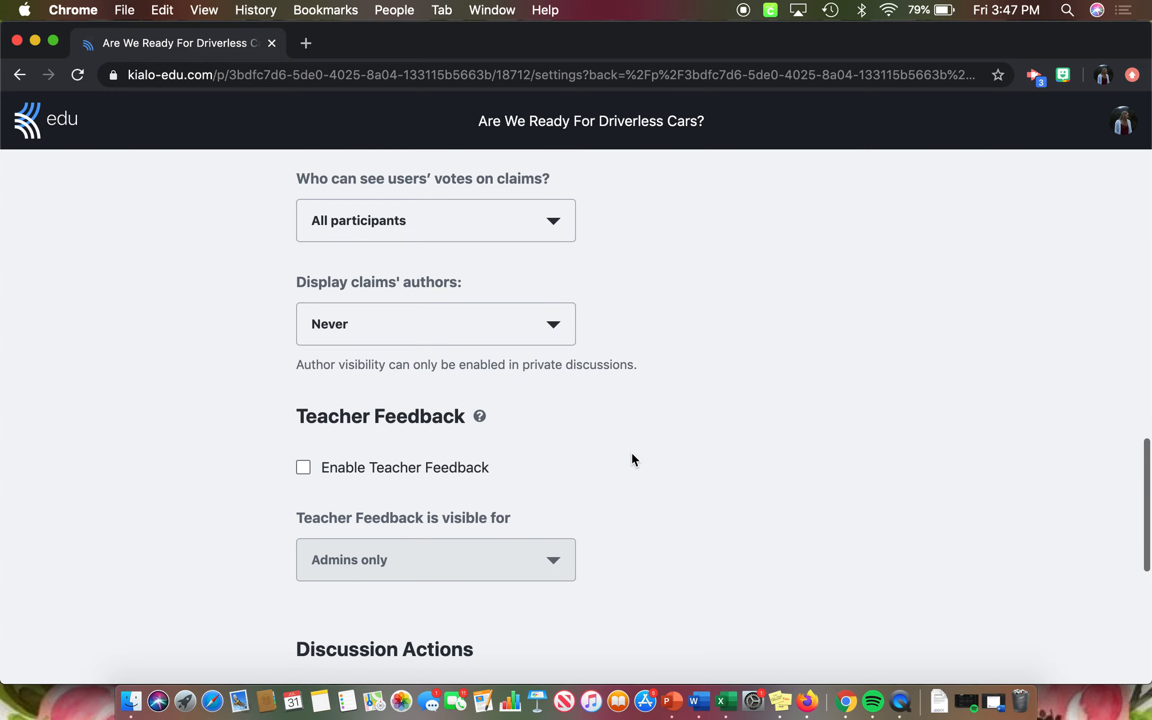
scroll(632, 454, "down", 5)
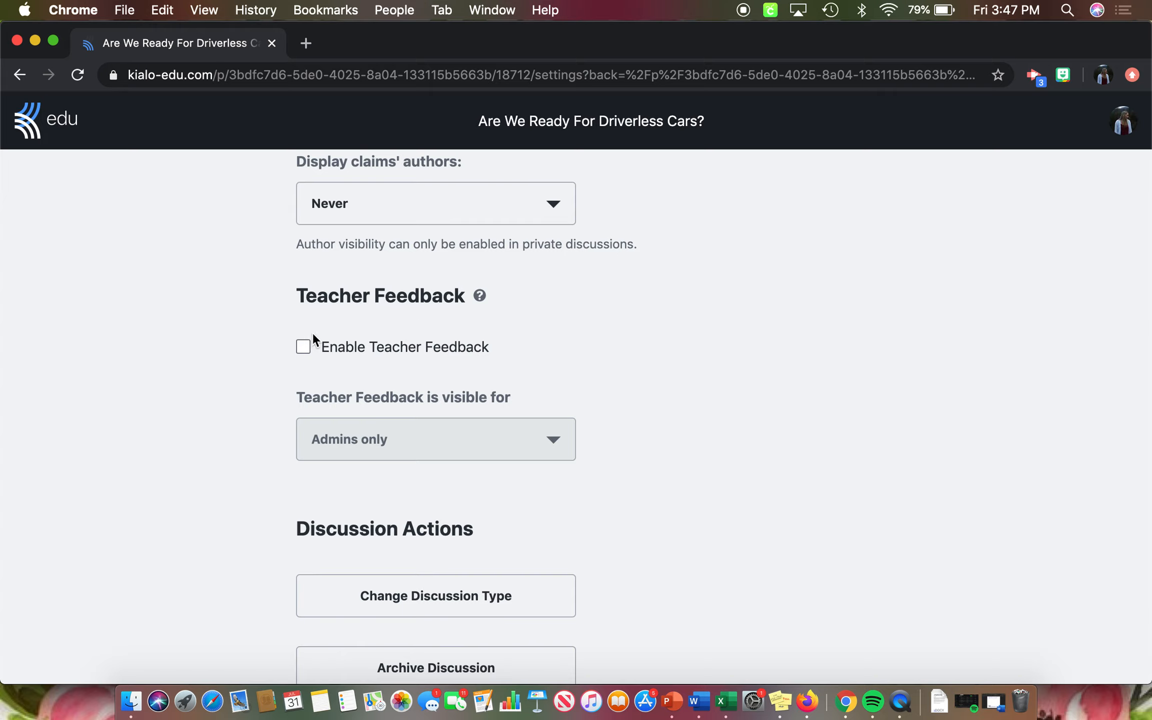
left_click(303, 346)
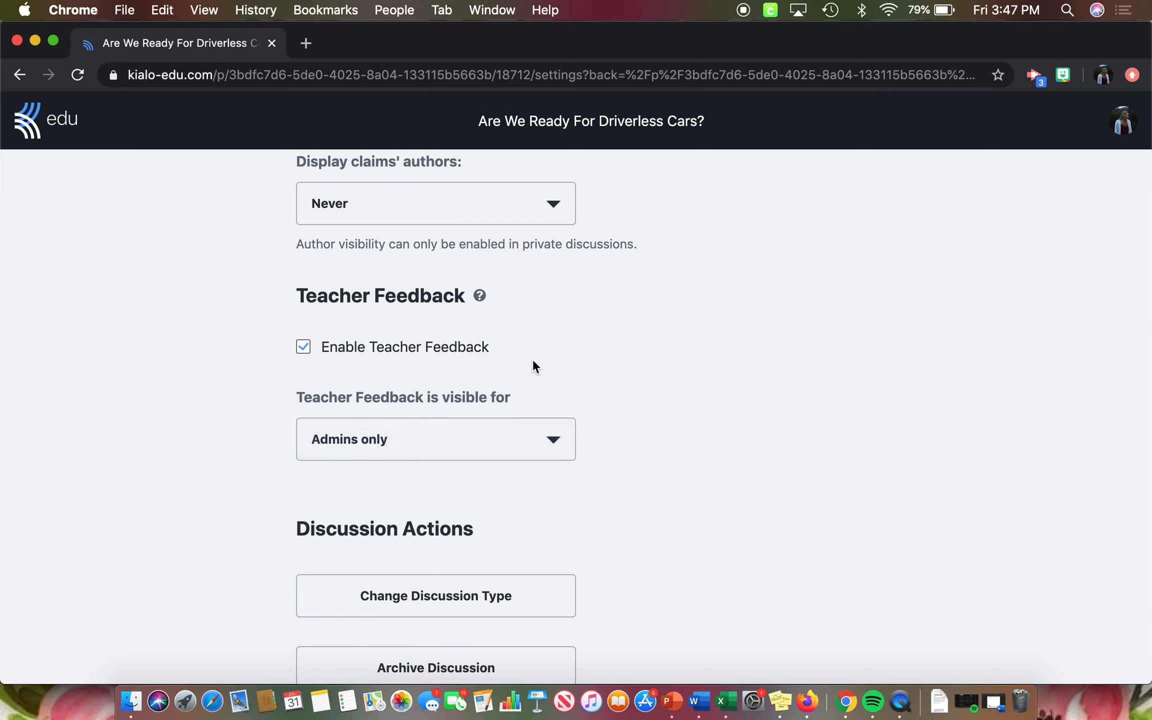
scroll(590, 393, "down", 2)
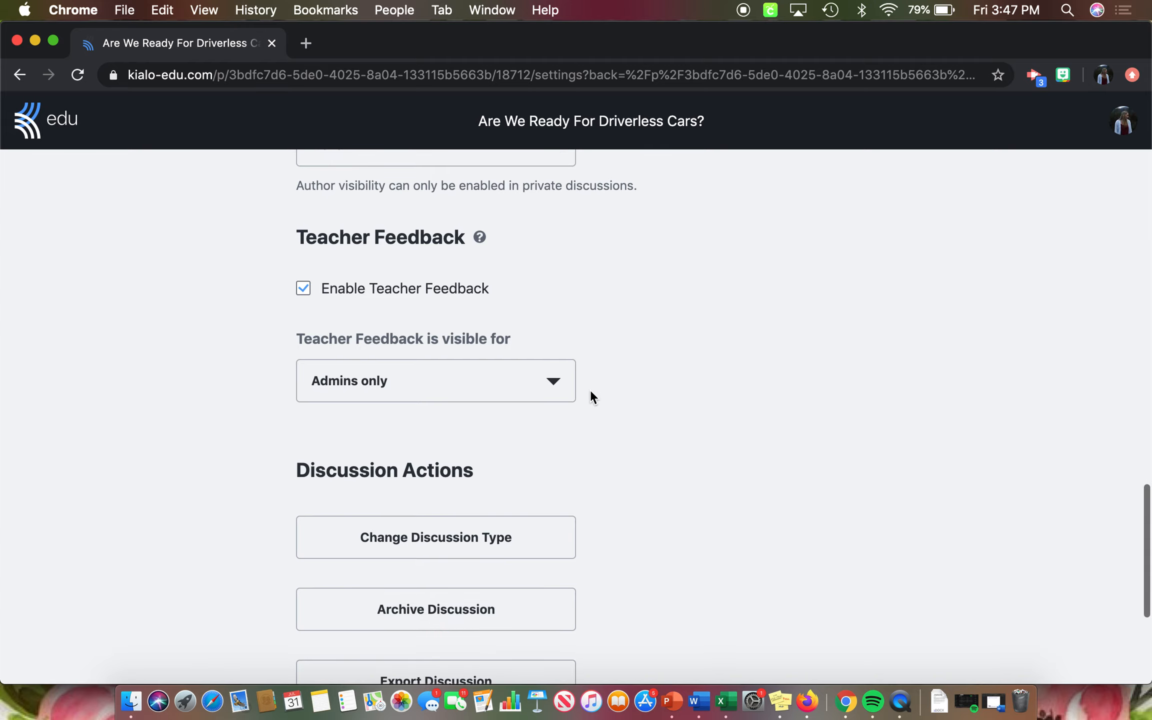
scroll(629, 440, "down", 5)
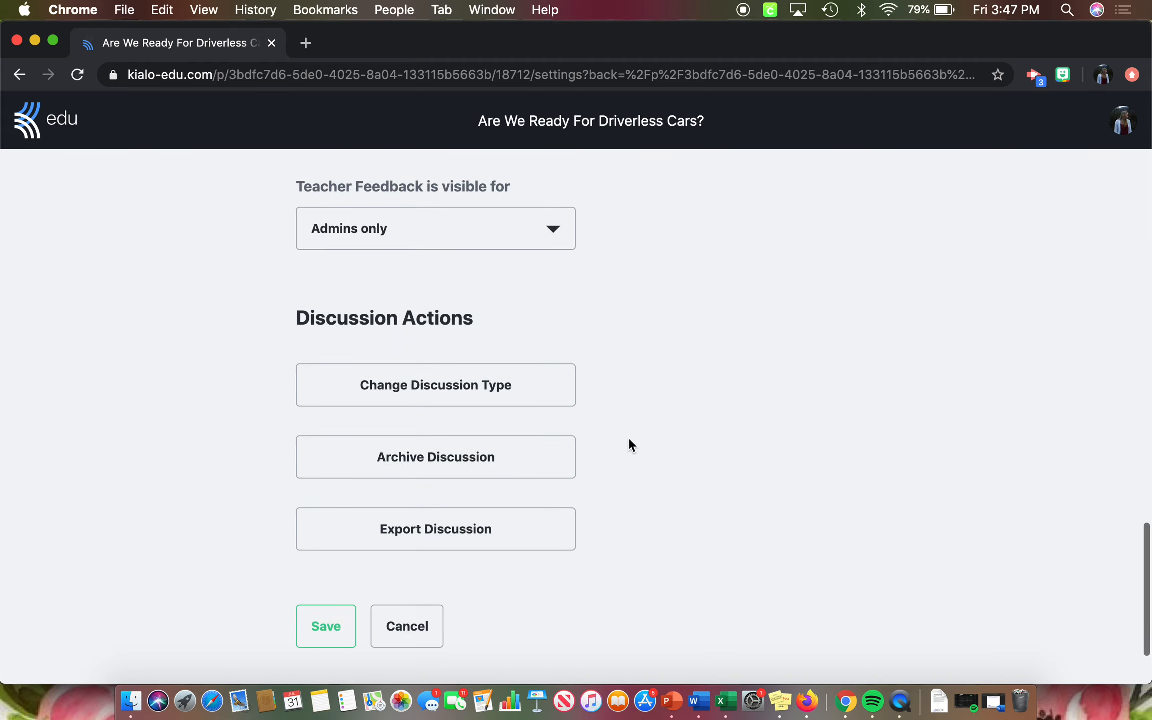
scroll(629, 440, "up", 5)
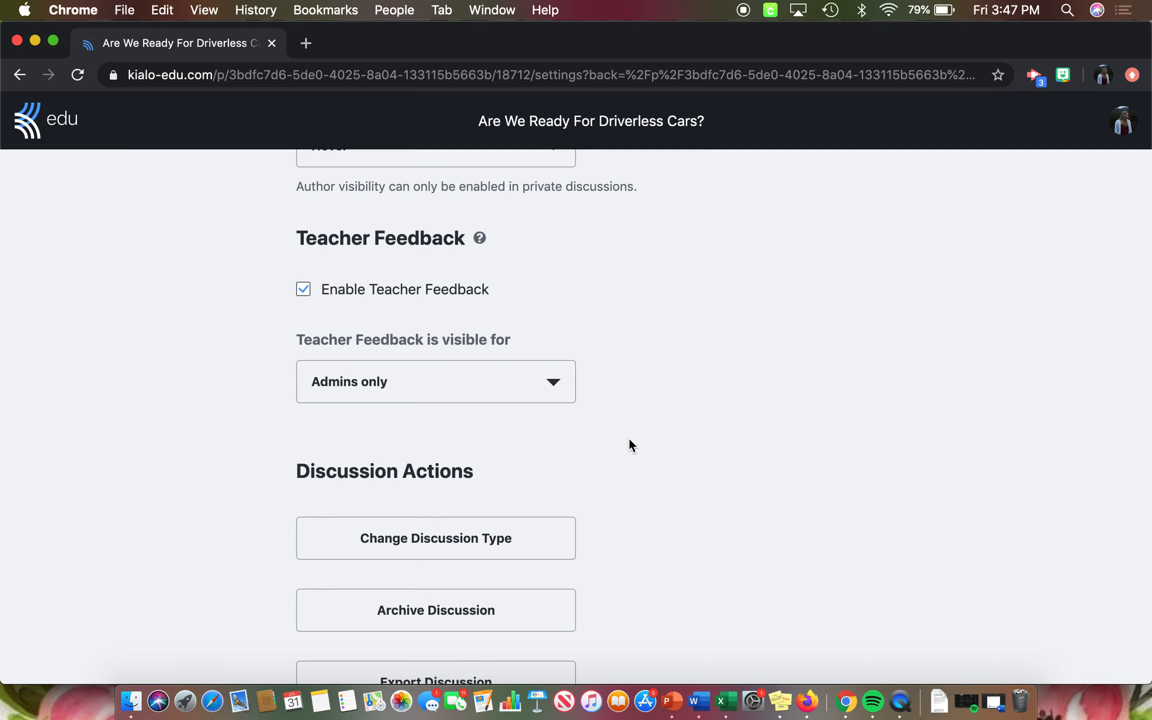
scroll(629, 440, "down", 5)
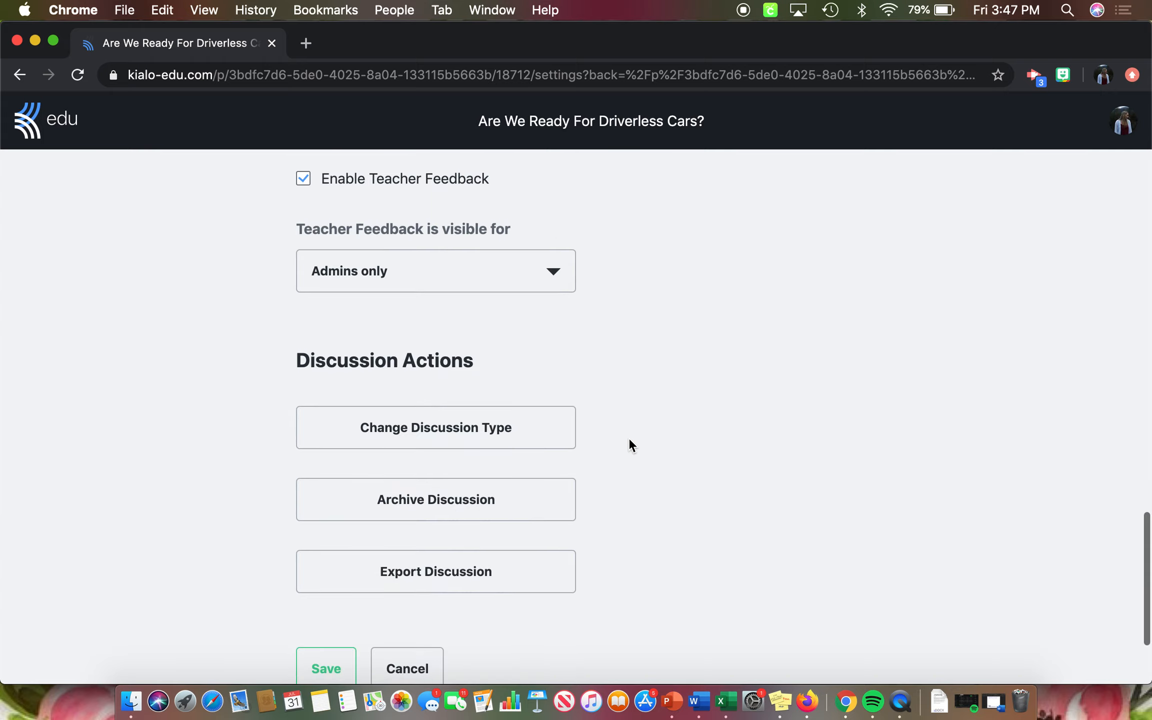
left_click(313, 586)
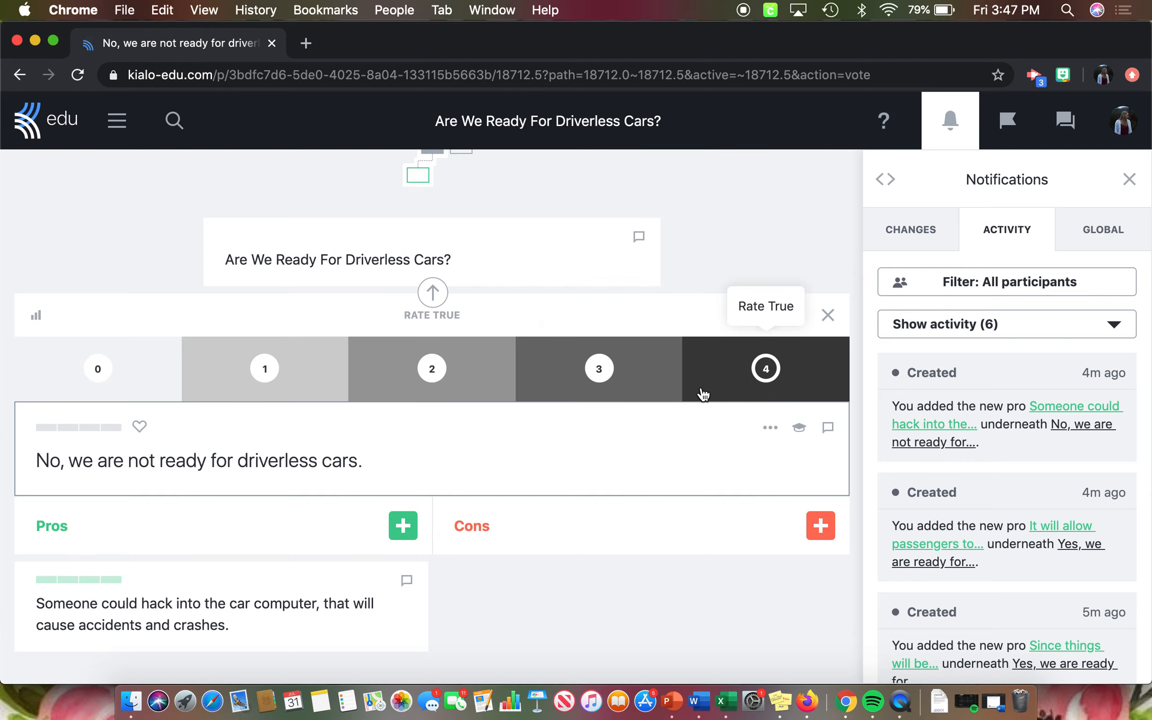
- Rate the thesis "No, we are not ready for driverless cars." 3 (Probable) and return to the discussion question
left_click(654, 385)
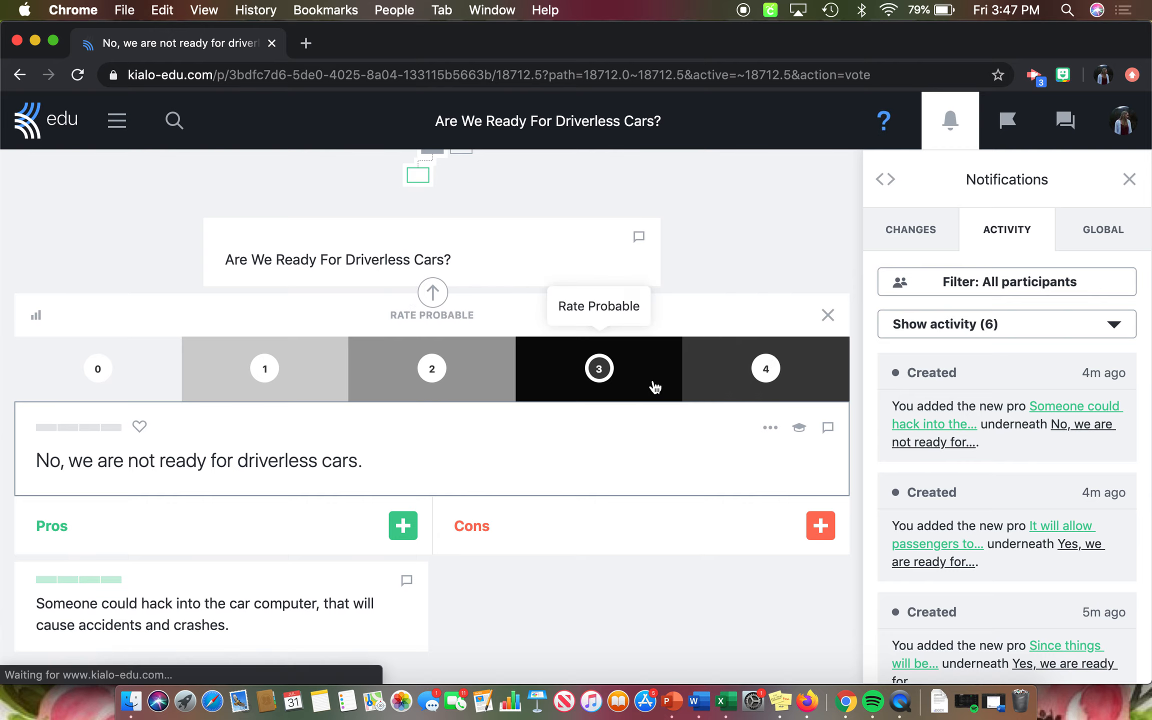
scroll(539, 350, "up", 3)
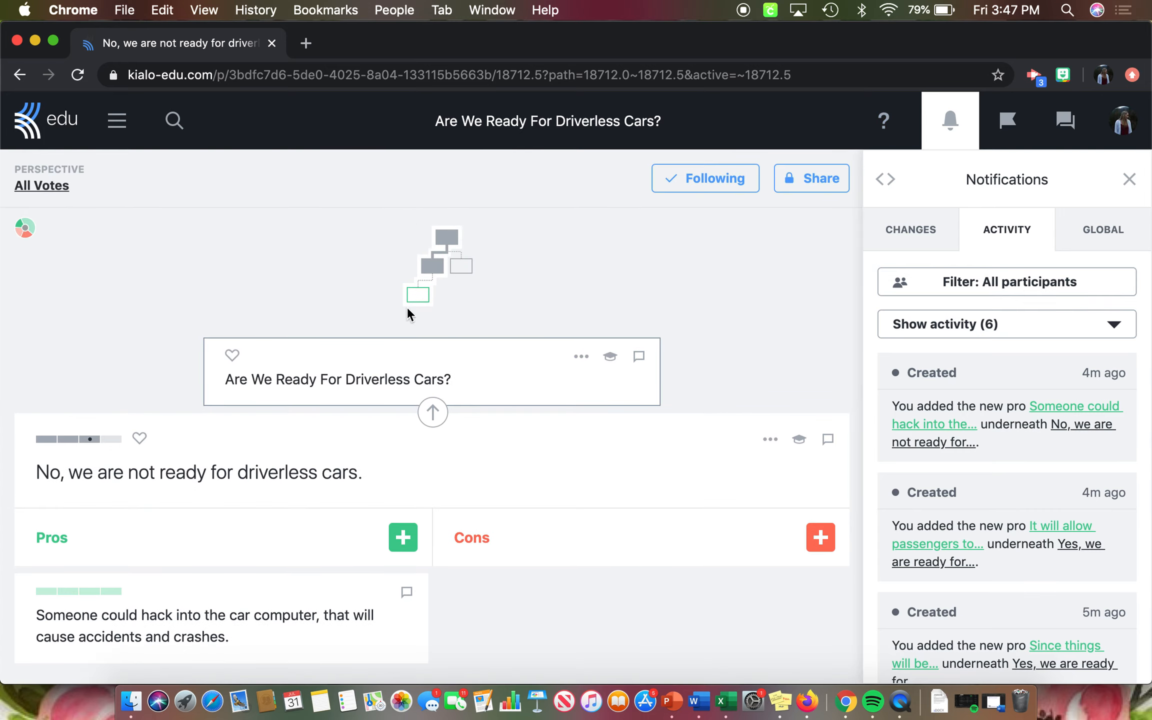
mouse_move(471, 255)
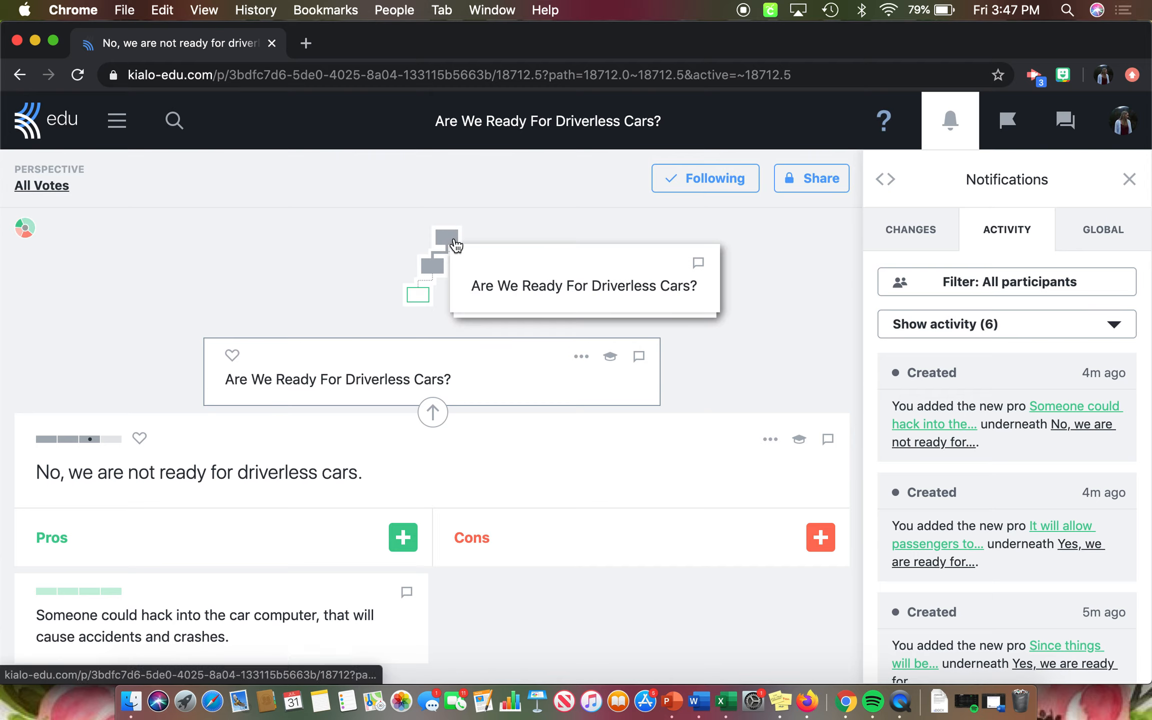
left_click(457, 237)
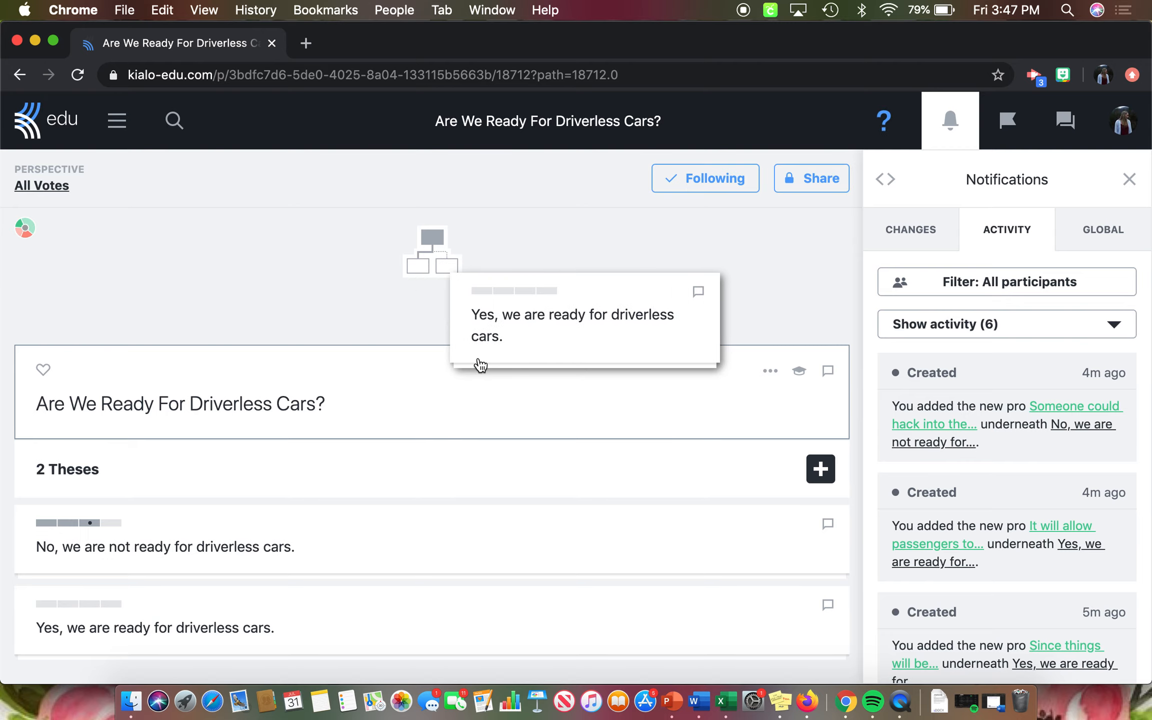
- Open the No thesis and go into its pro about someone hacking into the car computer
scroll(301, 530, "down", 2)
left_click(298, 443)
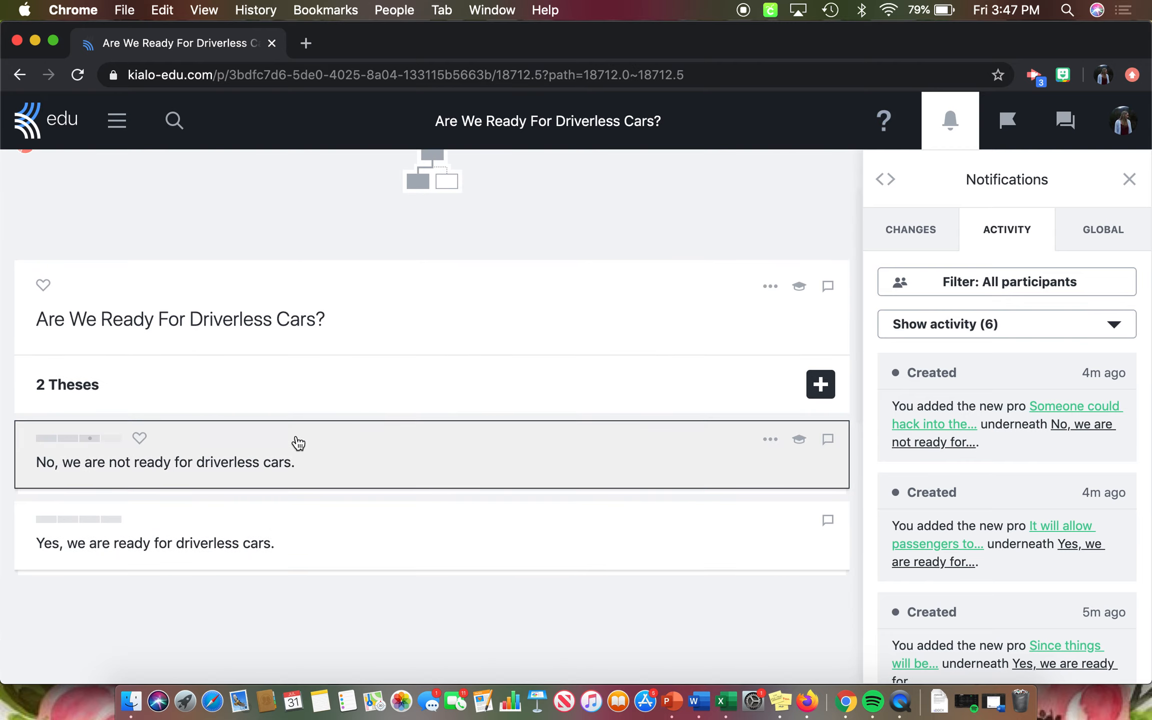
left_click(302, 439)
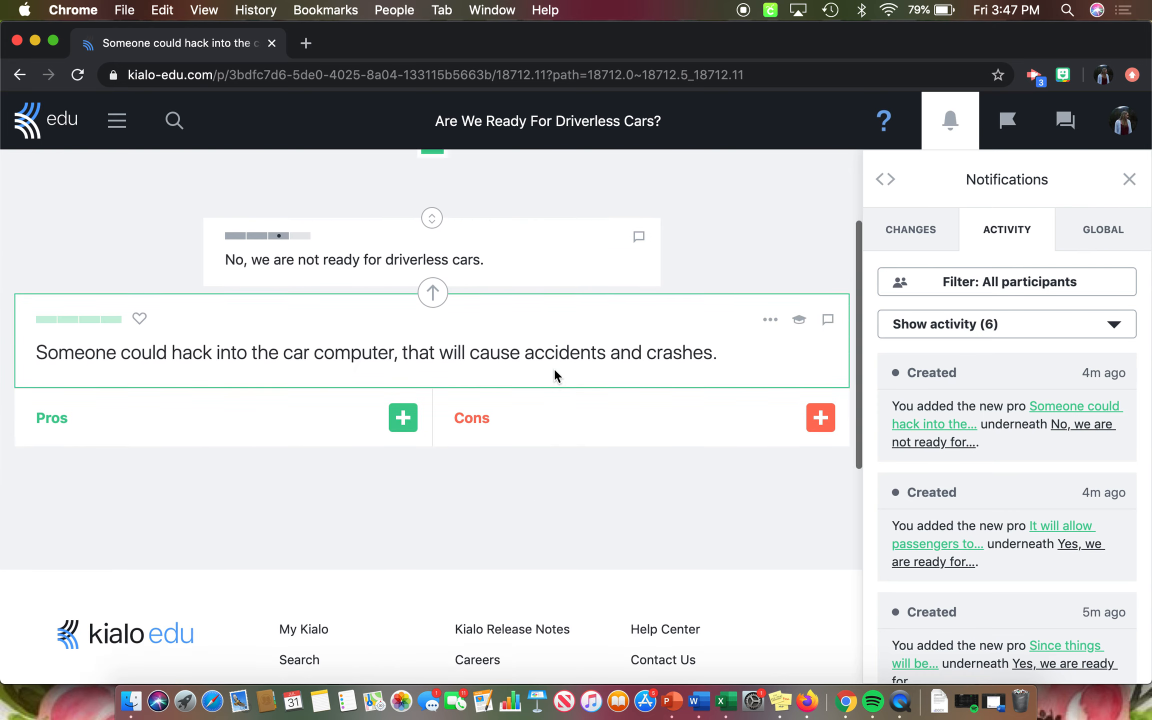
- Open the discussion topology overview, examine the question, thesis and claim segments of the chart, and close the overview
scroll(555, 368, "up", 5)
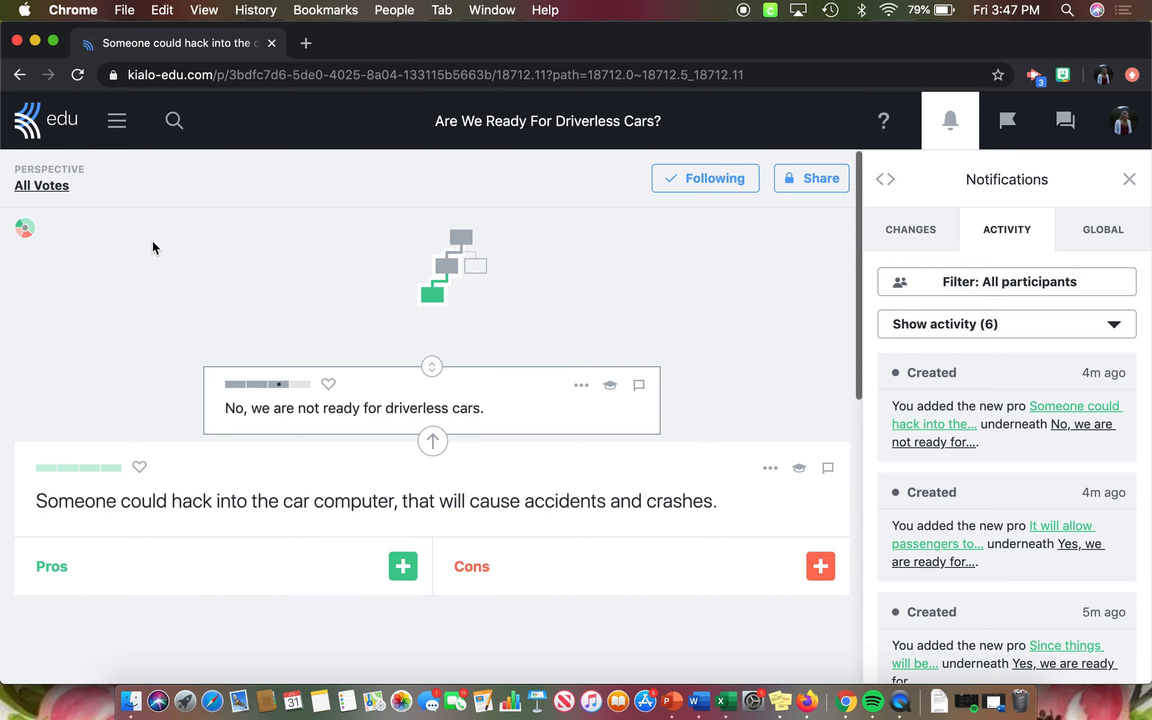
left_click(28, 224)
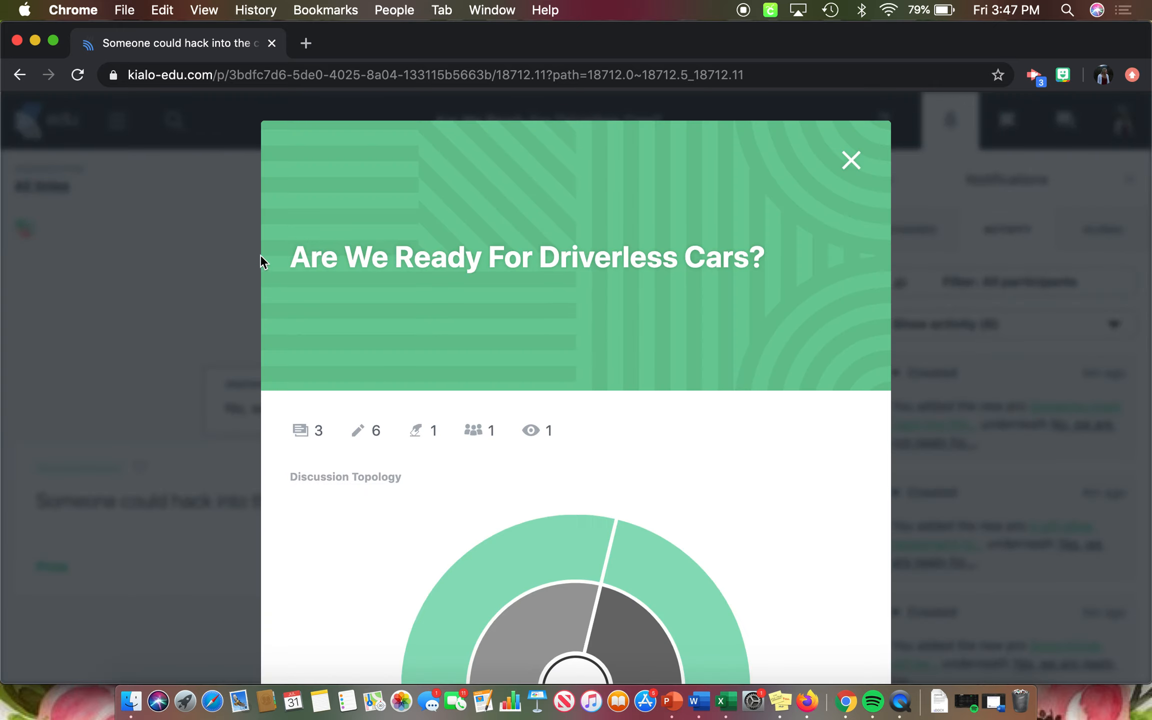
scroll(493, 374, "down", 5)
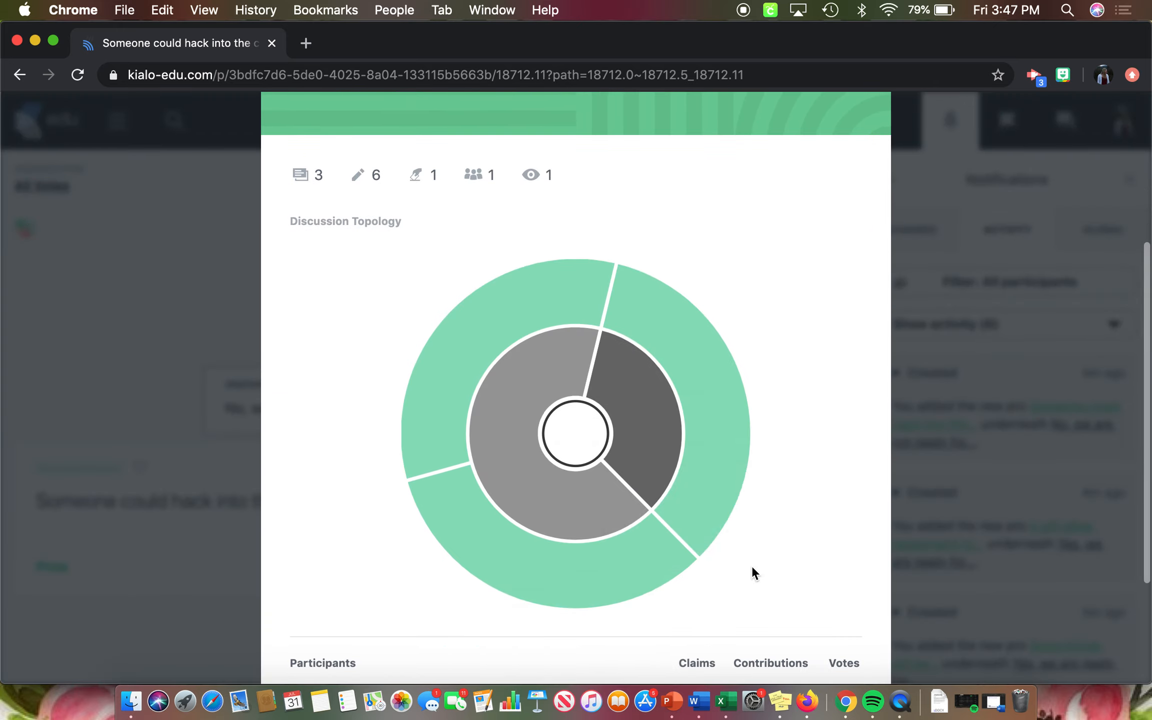
scroll(752, 565, "down", 3)
scroll(758, 461, "up", 3)
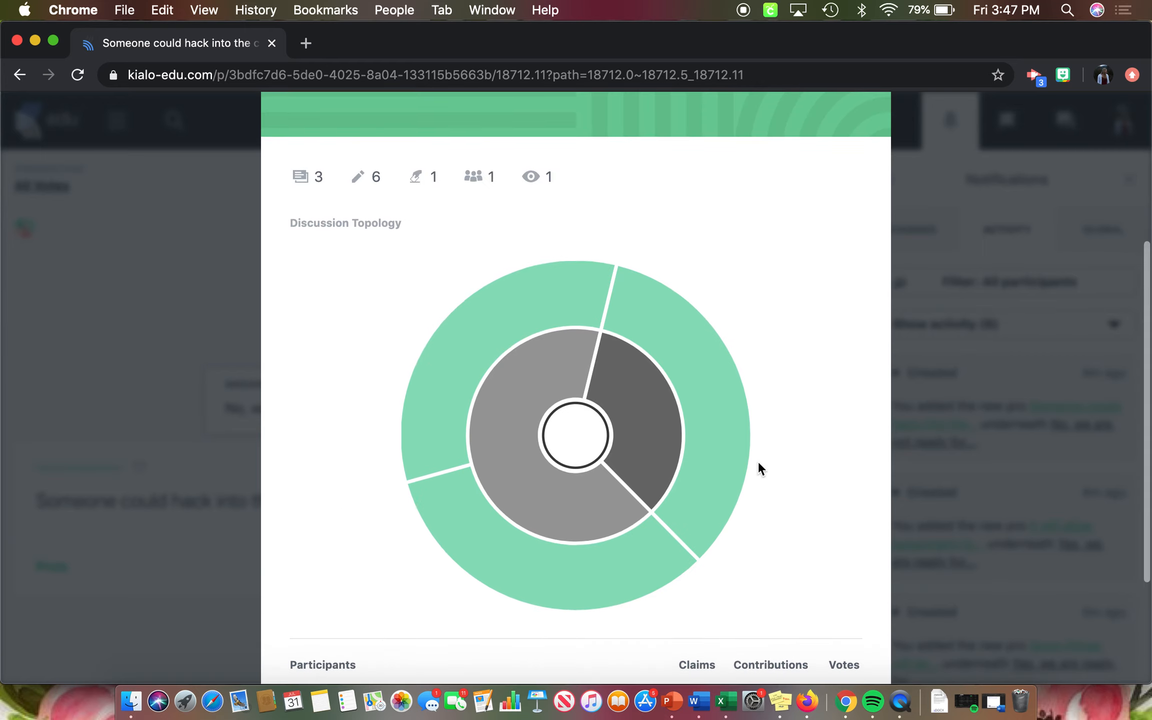
mouse_move(578, 440)
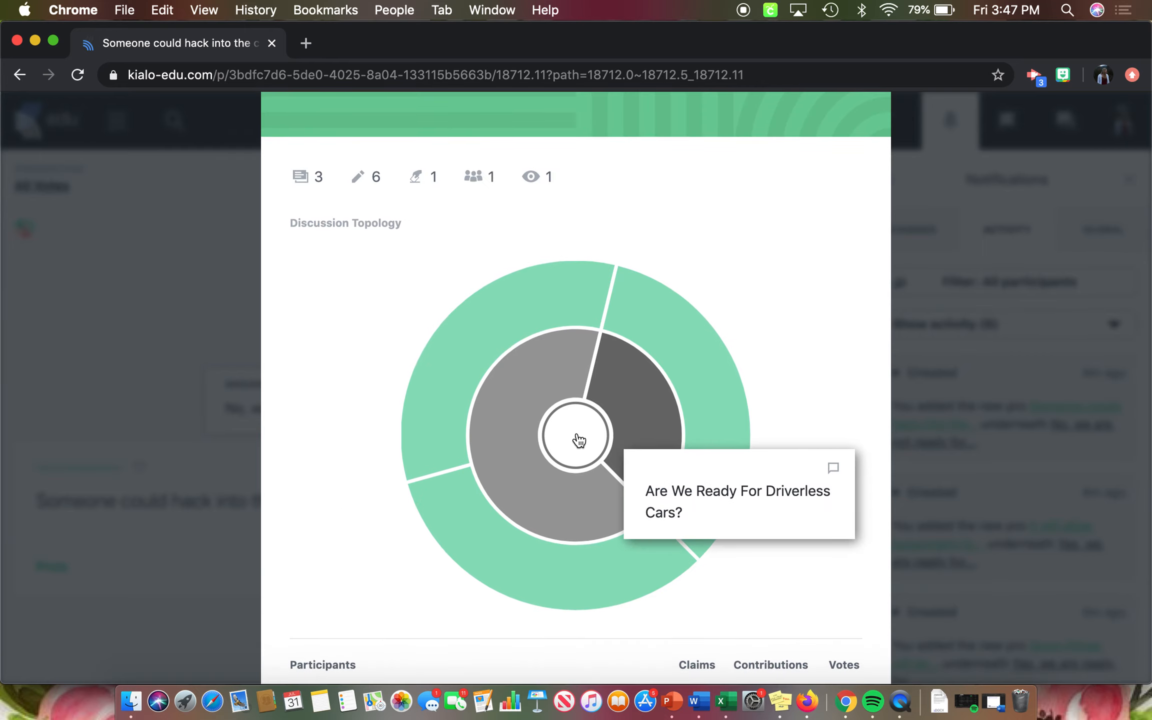
mouse_move(516, 408)
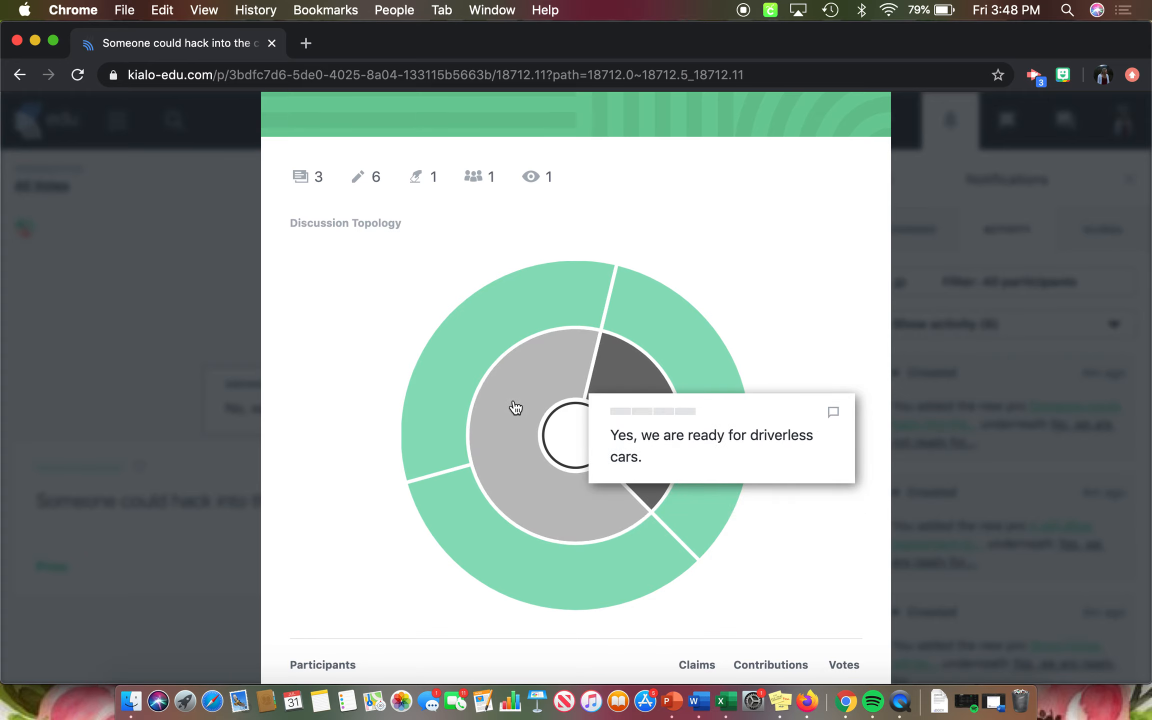
mouse_move(524, 567)
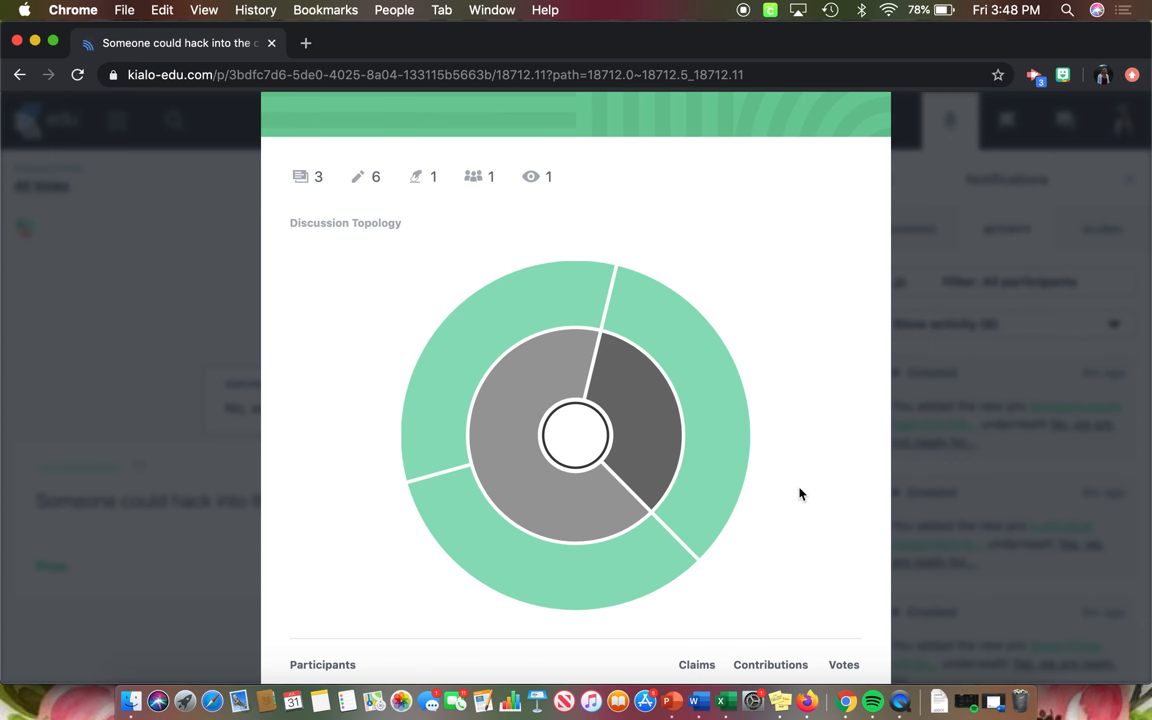
scroll(797, 484, "up", 5)
scroll(790, 458, "up", 3)
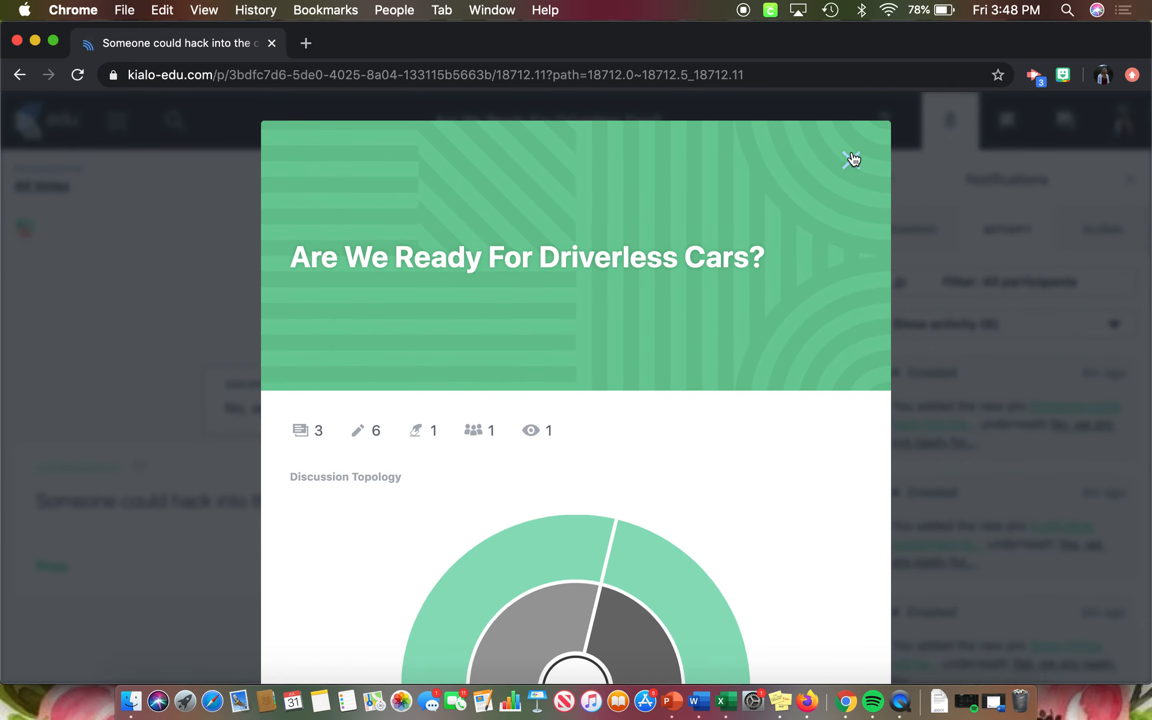
left_click(851, 159)
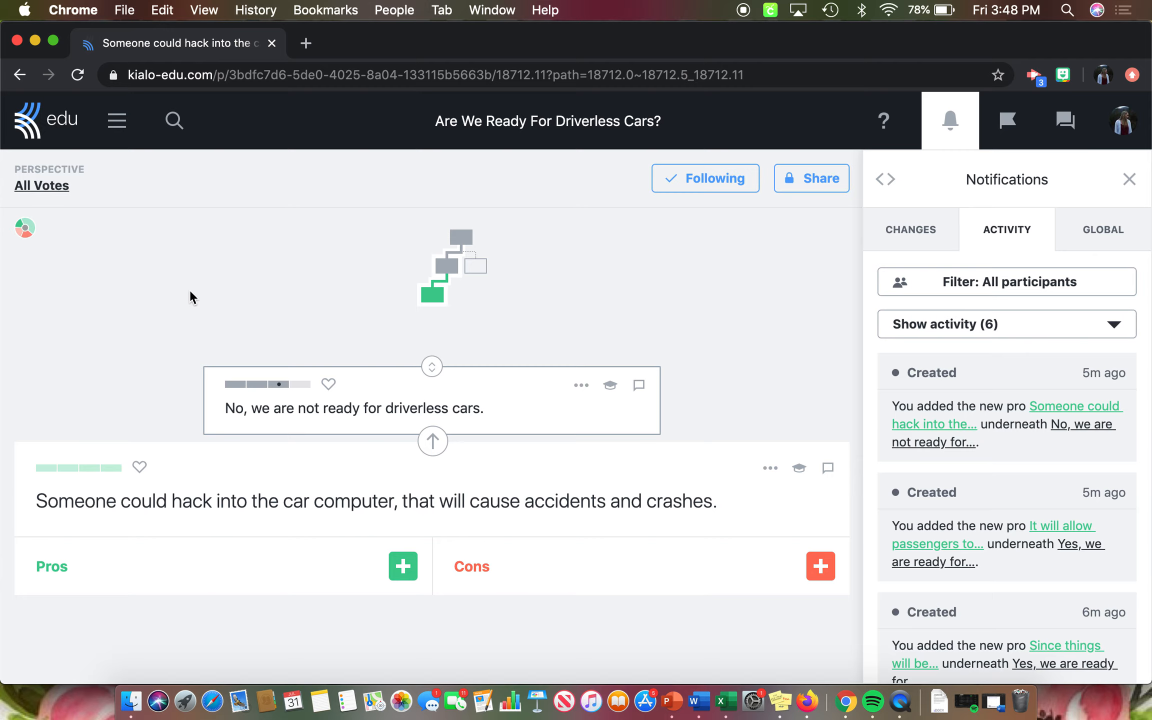